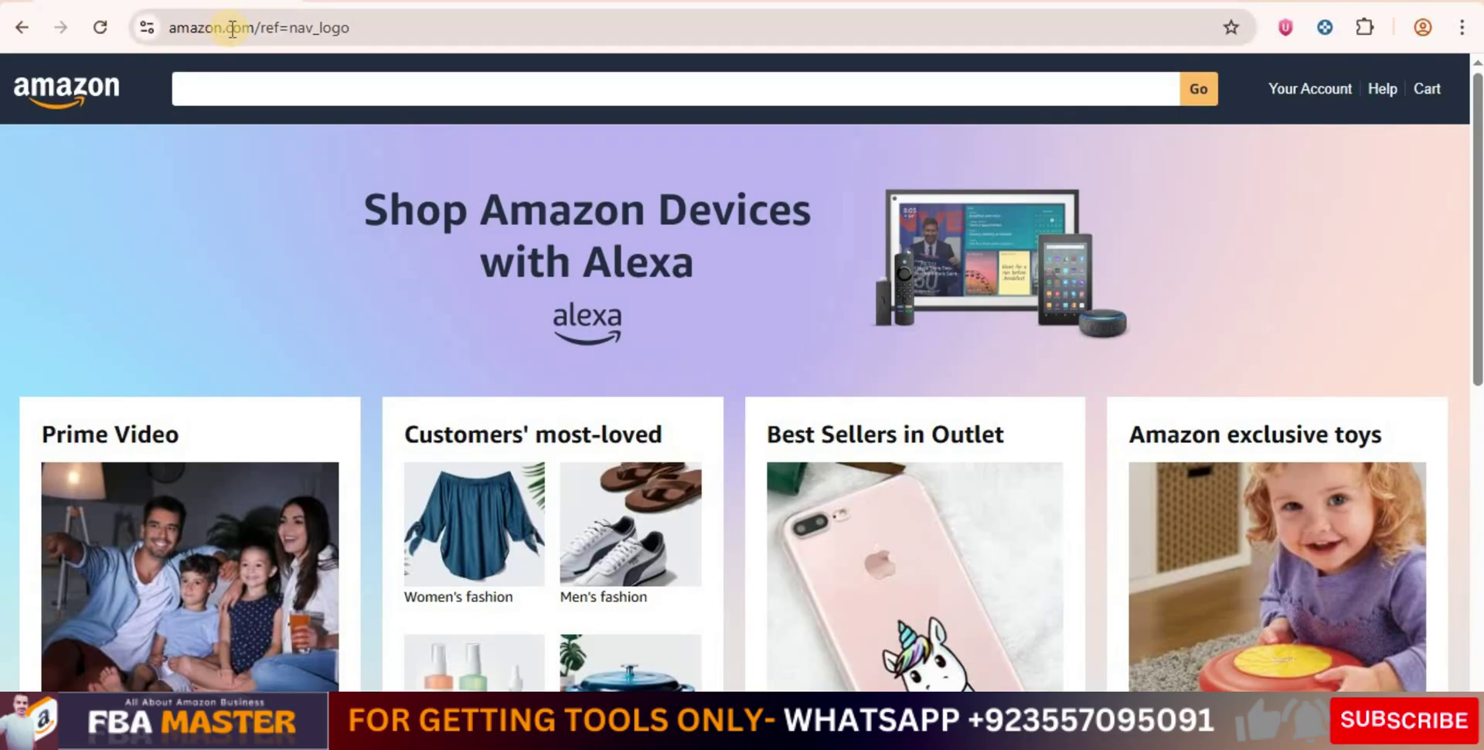
Search Amazon for "toy" and open the blue Schylling NeeDoh Nice Cube listing in a new tab
{"action": "left_click", "coordinate": [392, 93]}
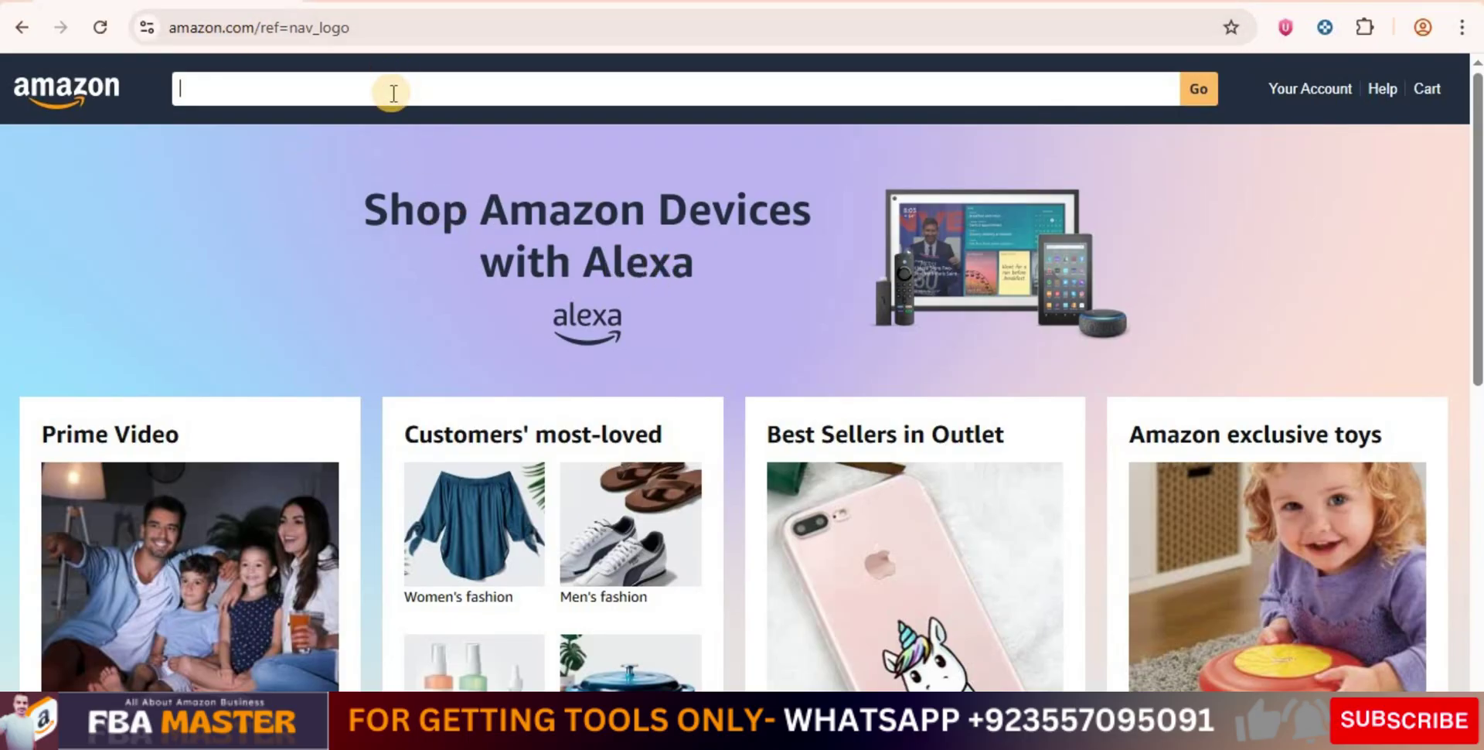
{"action": "type", "text": "toy"}
{"action": "key", "text": "Return"}
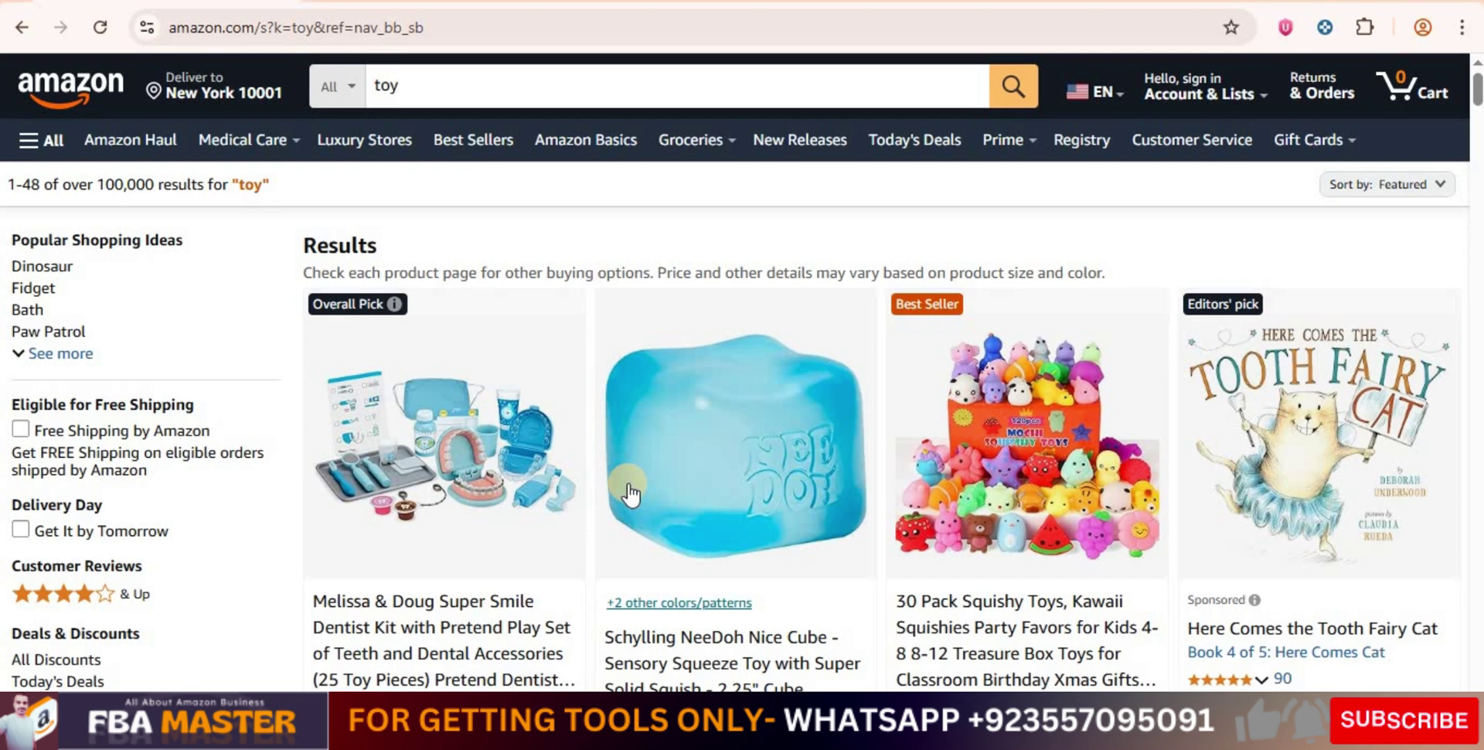
{"action": "right_click", "coordinate": [786, 462]}
{"action": "left_click", "coordinate": [768, 275]}
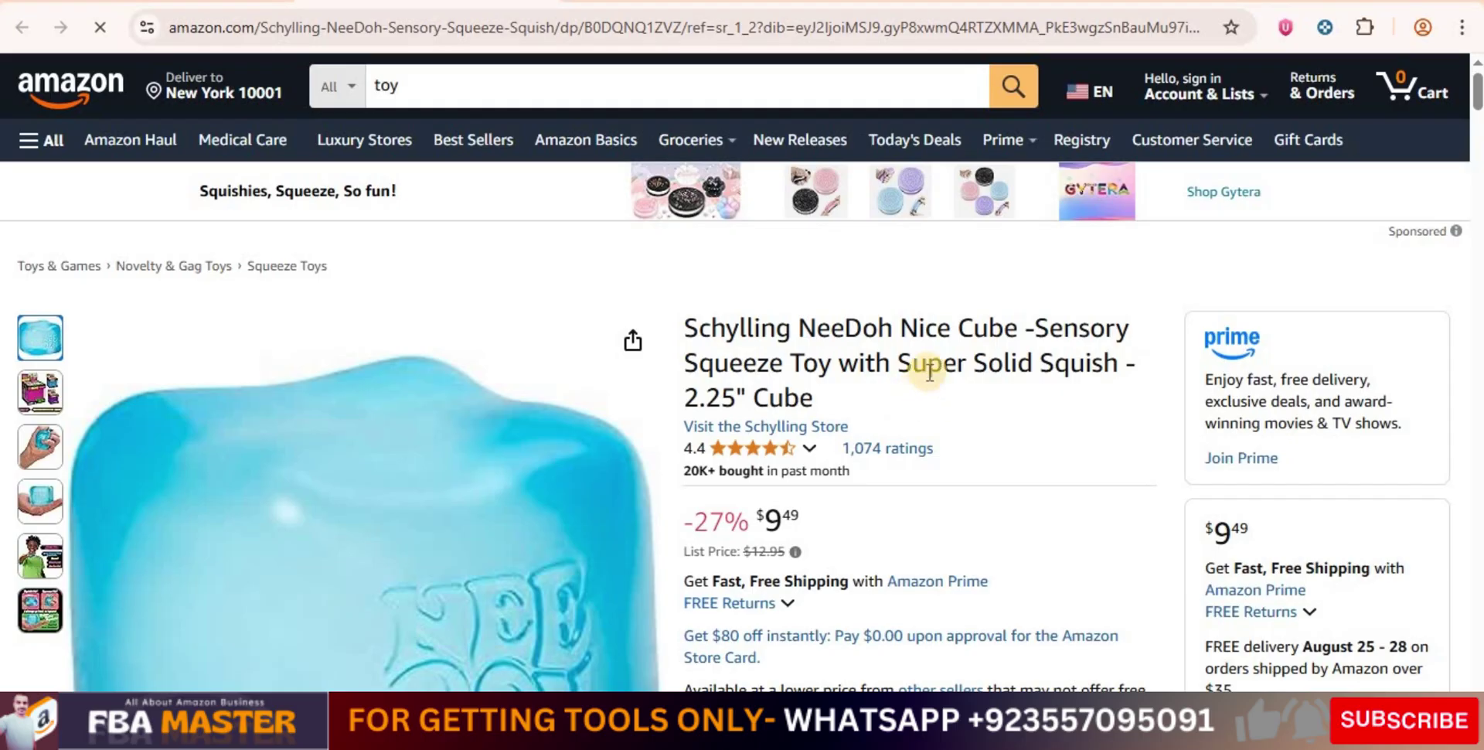
Examine the Keepa price history, sales rank, monthly sold, rating and offer count graphs on the product page
{"action": "scroll", "coordinate": [934, 371], "scroll_direction": "down", "scroll_amount": 10}
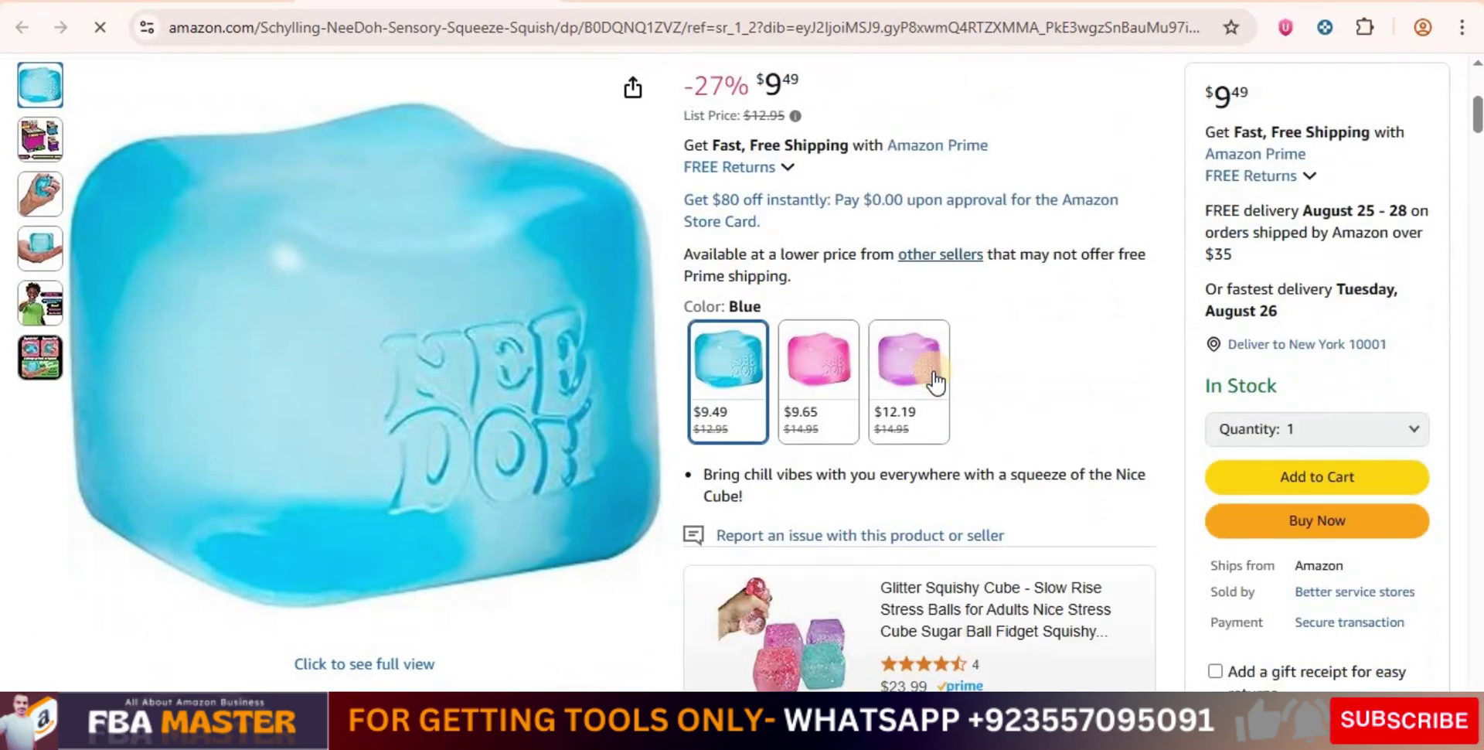
{"action": "scroll", "coordinate": [935, 382], "scroll_direction": "down", "scroll_amount": 2}
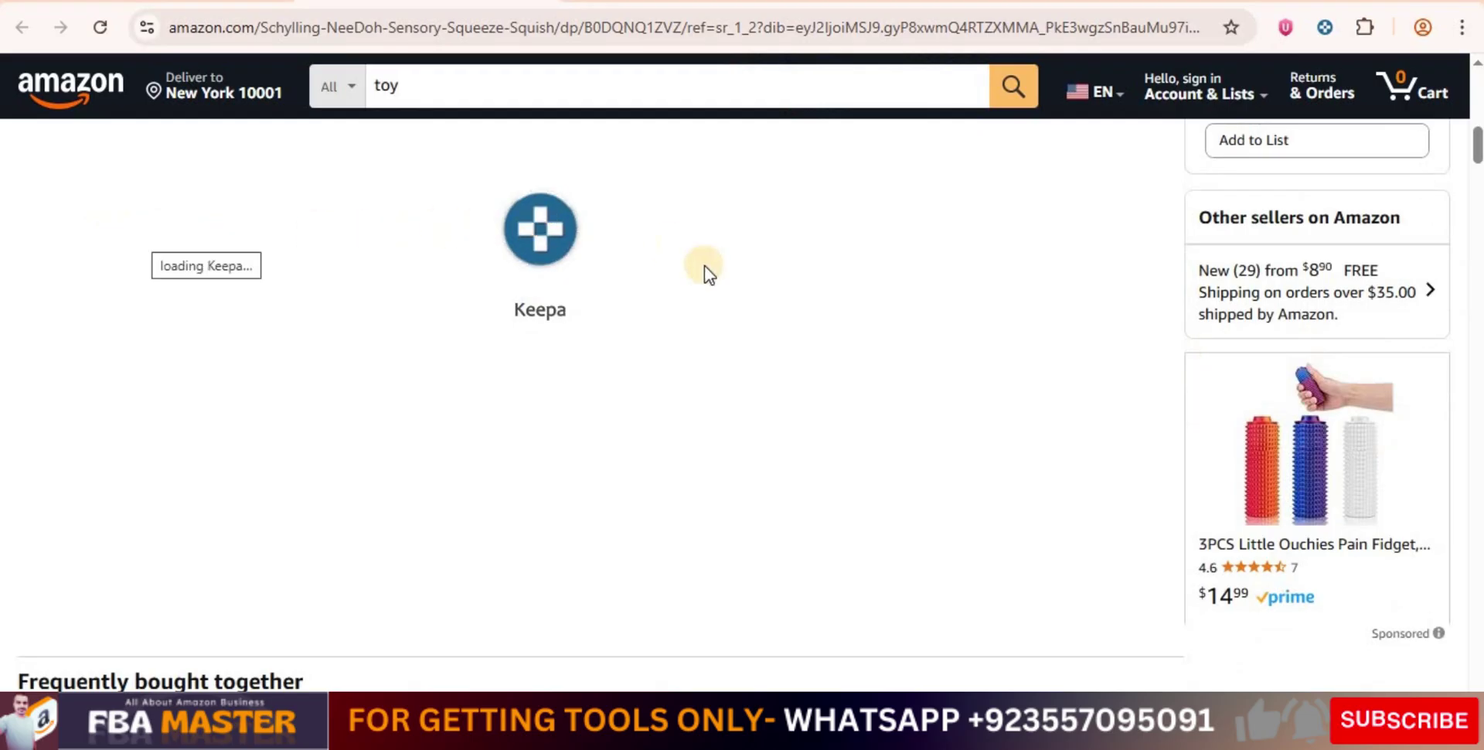
{"action": "scroll", "coordinate": [727, 352], "scroll_direction": "up", "scroll_amount": 3}
{"action": "scroll", "coordinate": [672, 362], "scroll_direction": "up", "scroll_amount": 1}
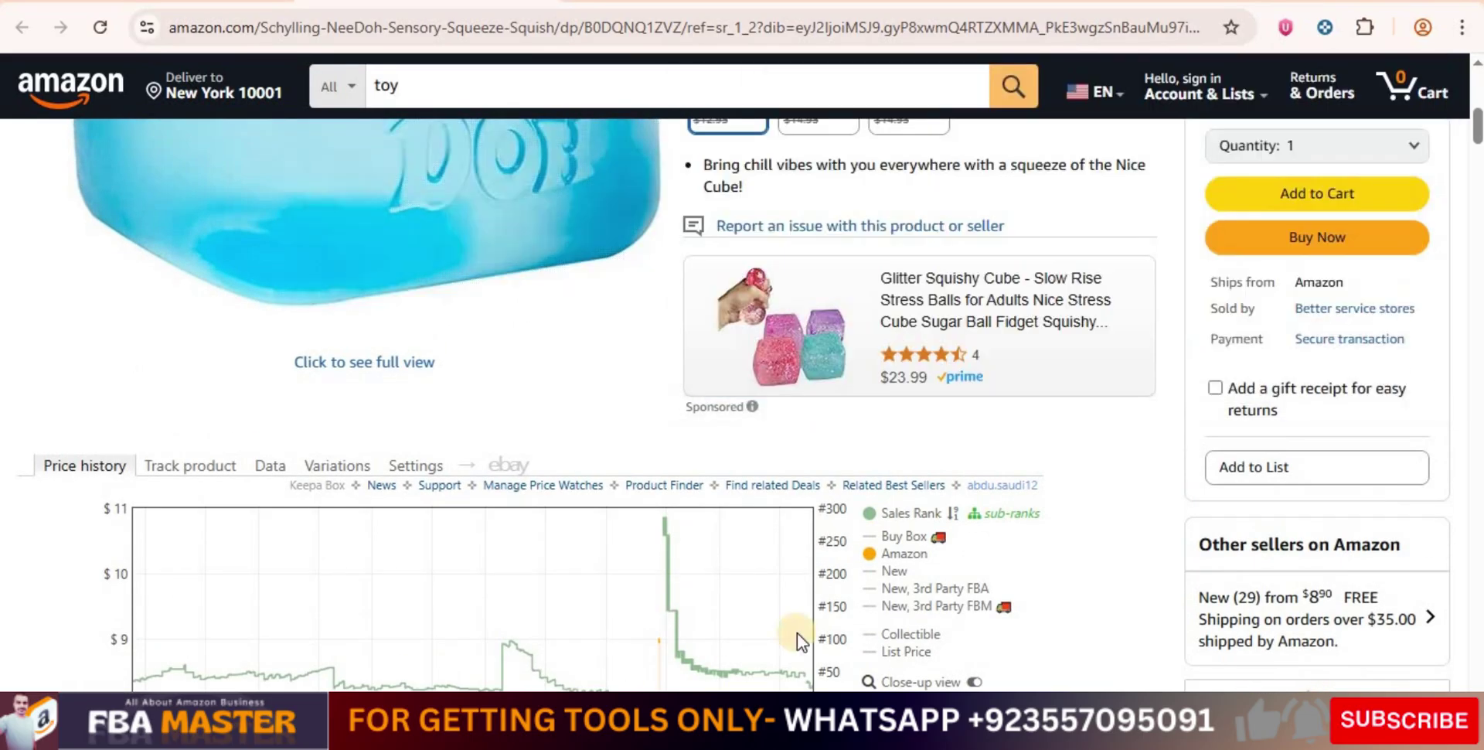
{"action": "scroll", "coordinate": [777, 618], "scroll_direction": "down", "scroll_amount": 2}
{"action": "scroll", "coordinate": [786, 606], "scroll_direction": "down", "scroll_amount": 1}
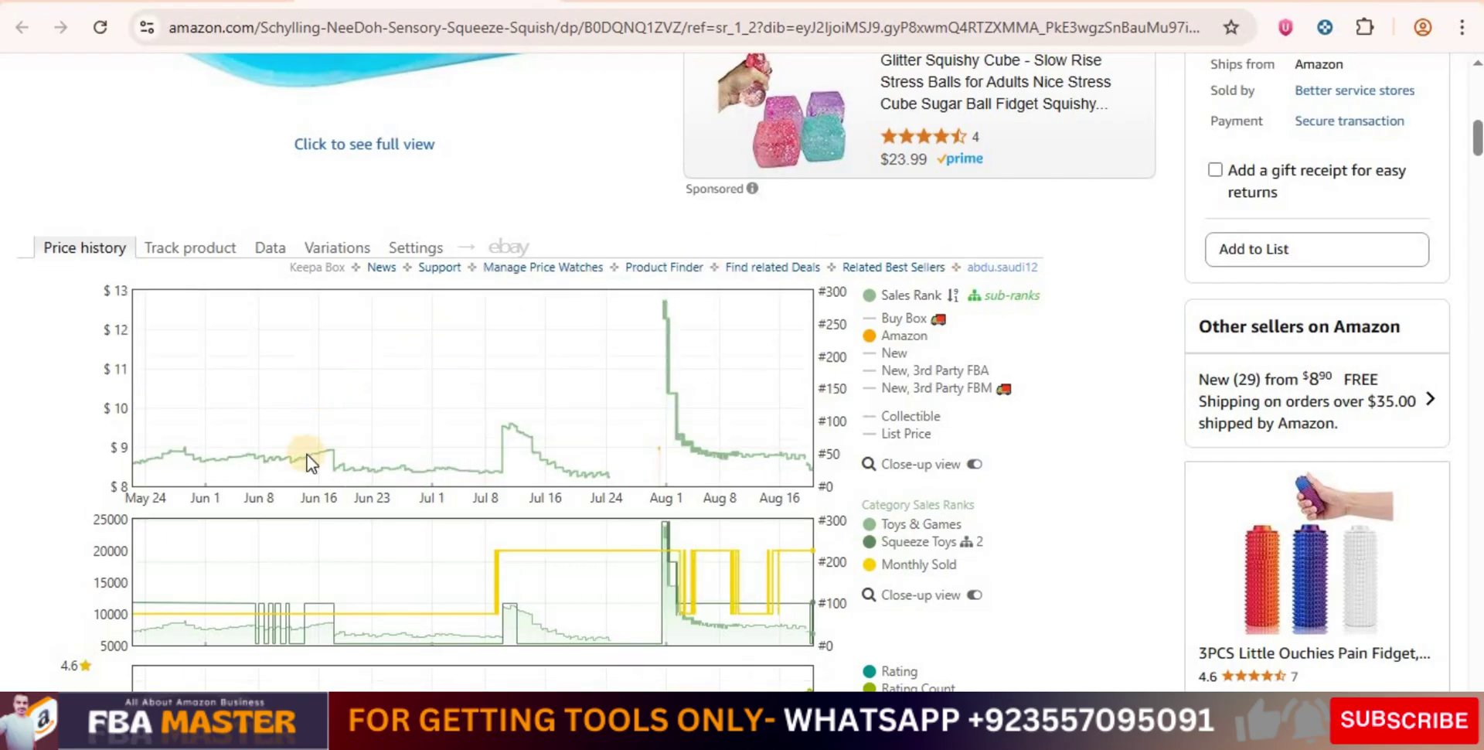
{"action": "scroll", "coordinate": [447, 370], "scroll_direction": "down", "scroll_amount": 1}
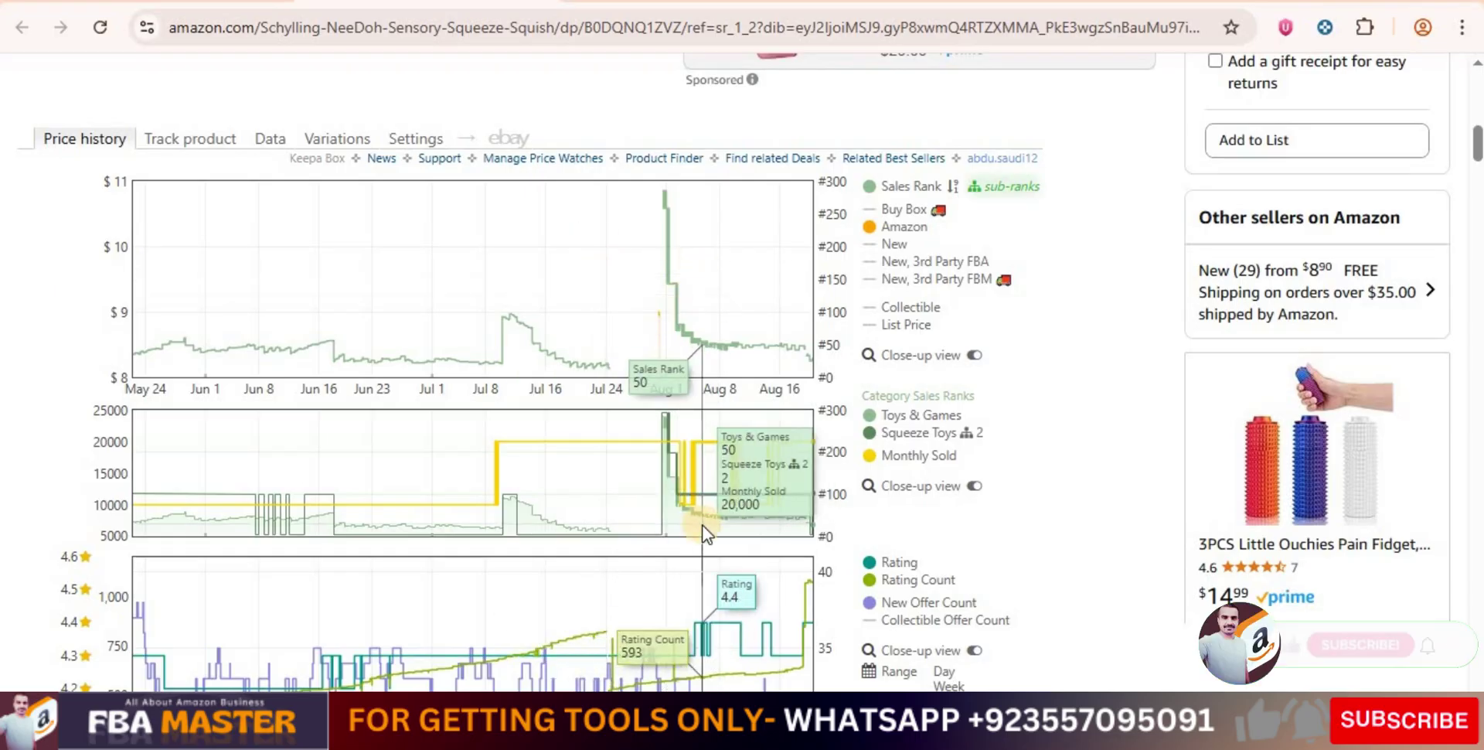
{"action": "scroll", "coordinate": [699, 525], "scroll_direction": "down", "scroll_amount": 3}
{"action": "scroll", "coordinate": [647, 548], "scroll_direction": "down", "scroll_amount": 1}
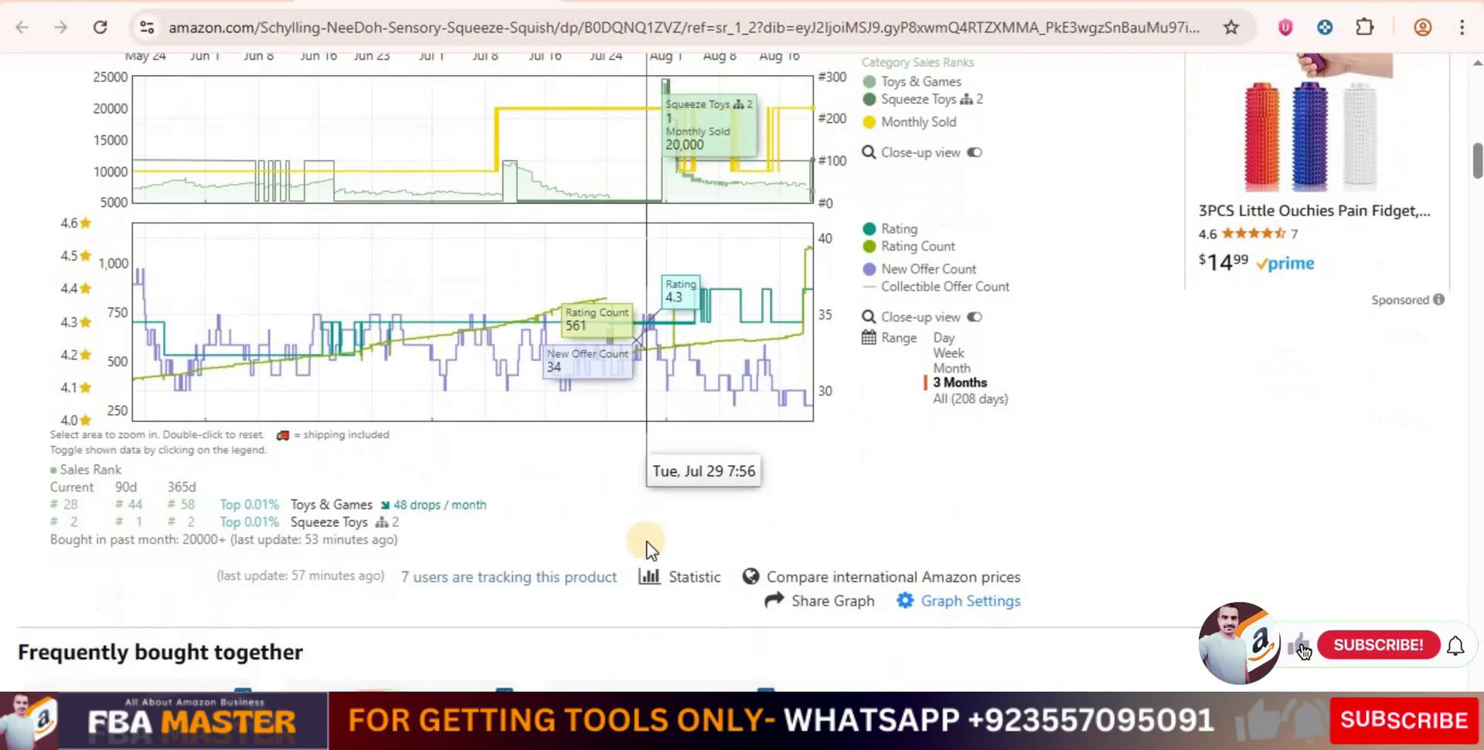
{"action": "scroll", "coordinate": [647, 542], "scroll_direction": "down", "scroll_amount": 1}
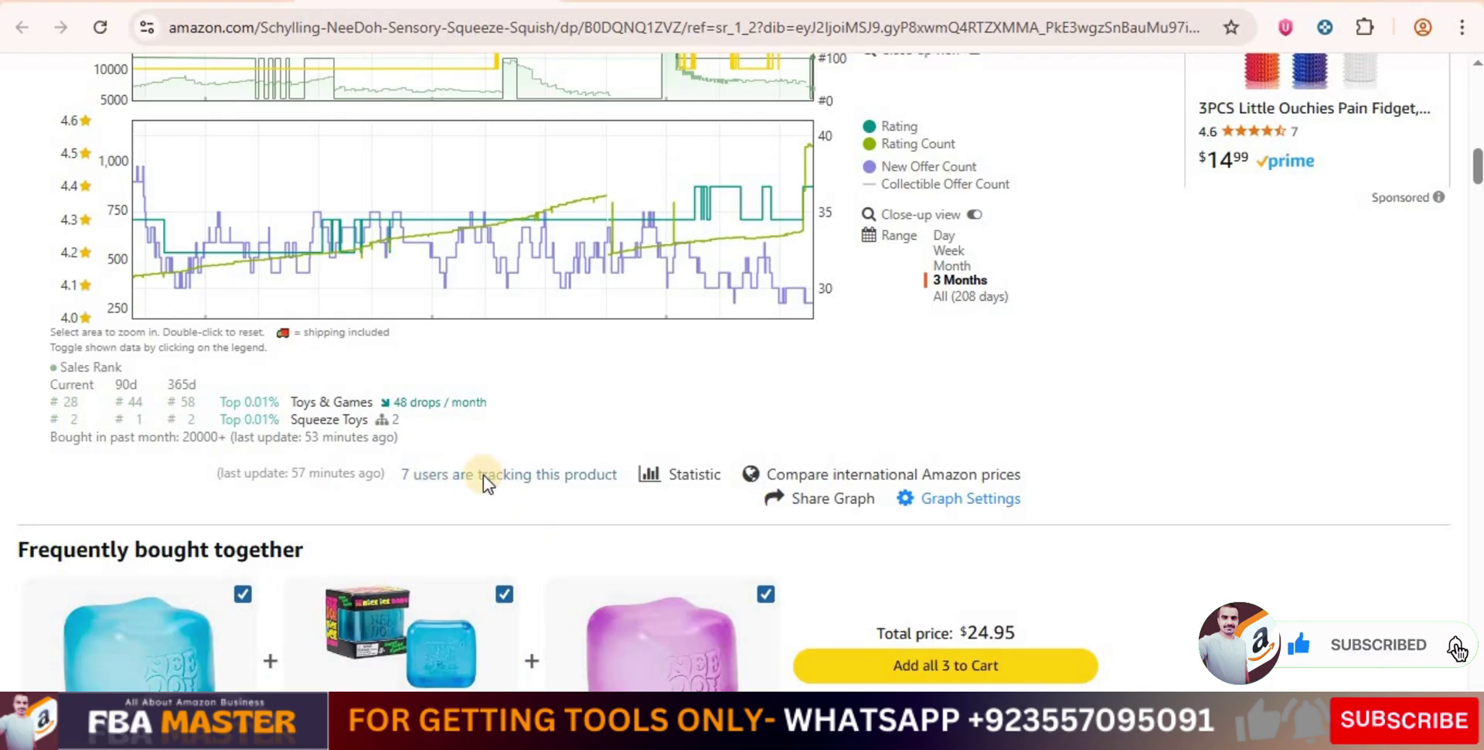
{"action": "mouse_move", "coordinate": [687, 484]}
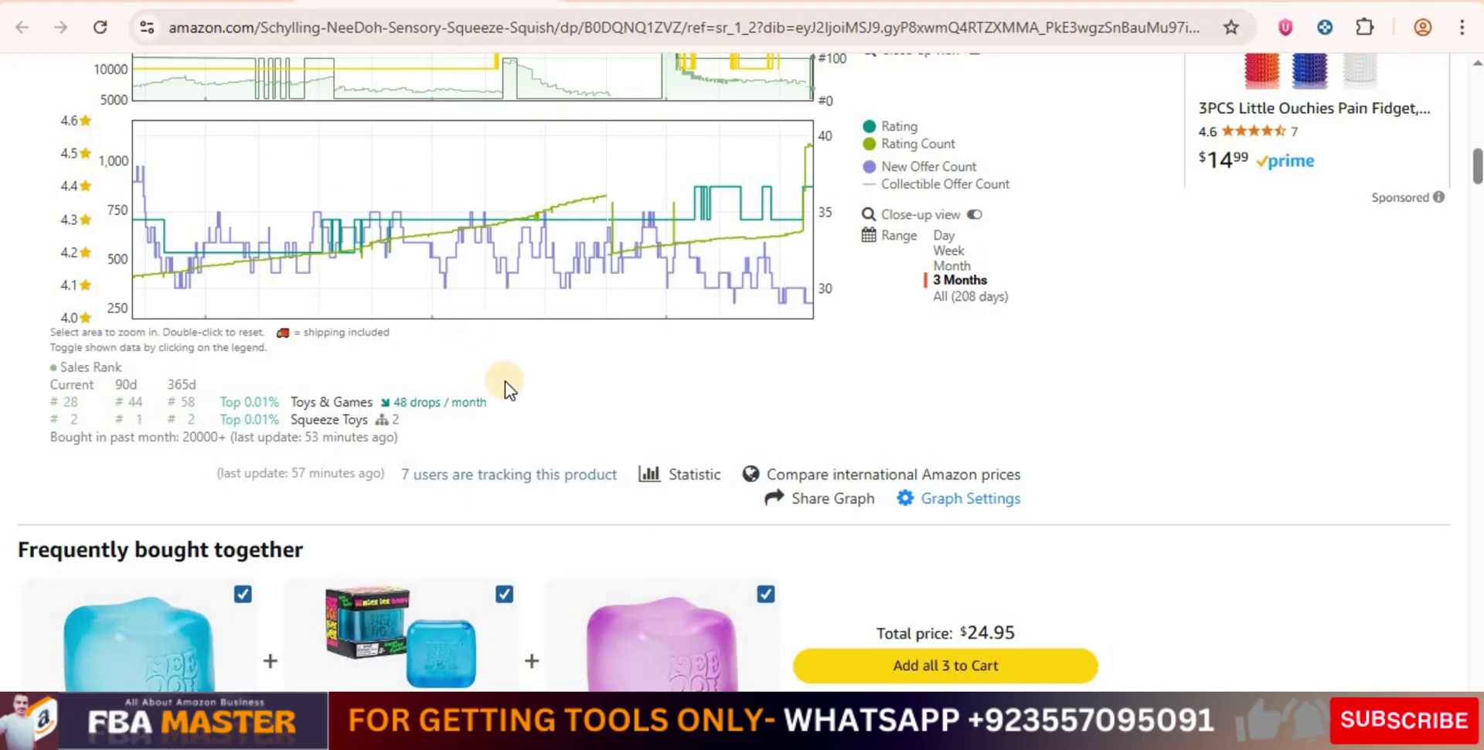
Open Keepa's price tracking options for the product and look at the New price alert field
{"action": "scroll", "coordinate": [505, 382], "scroll_direction": "up", "scroll_amount": 7}
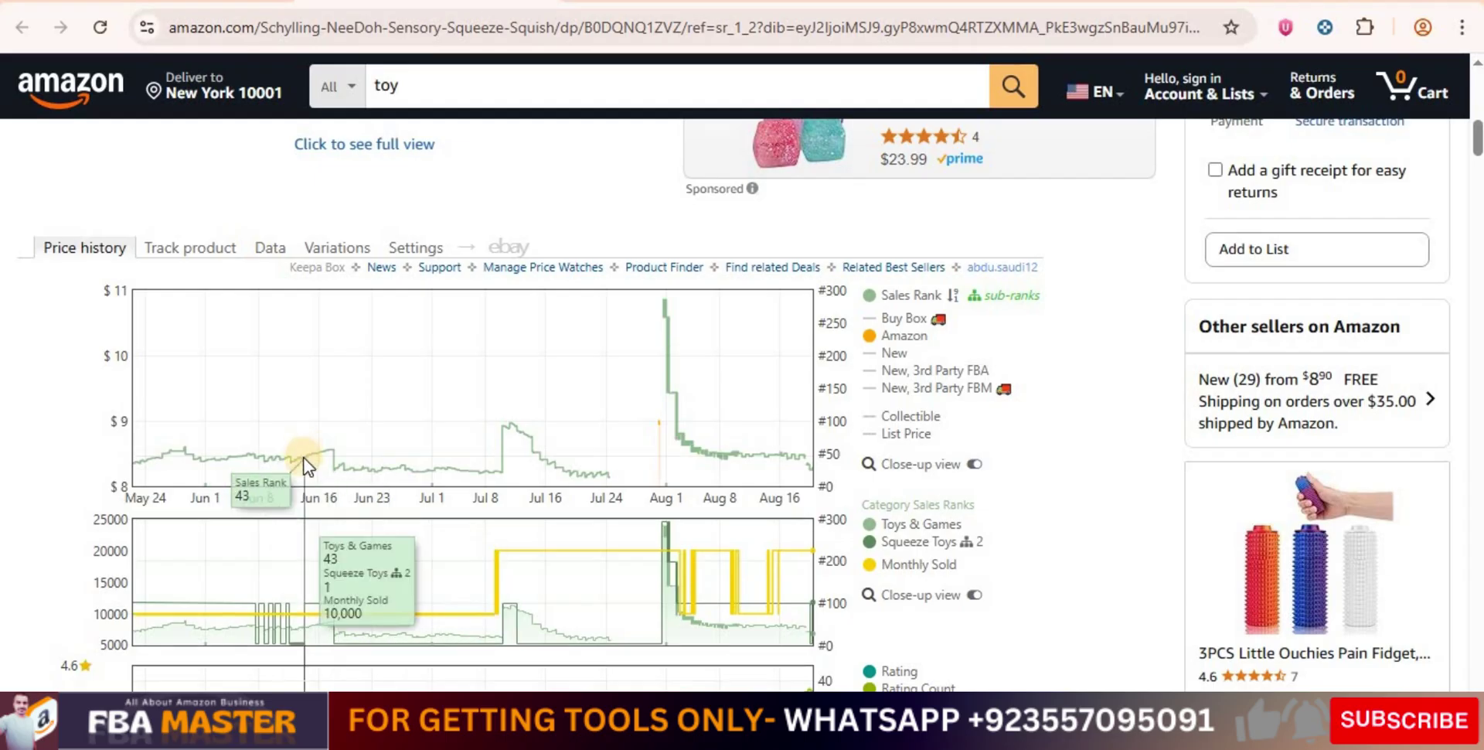
{"action": "left_click", "coordinate": [209, 253]}
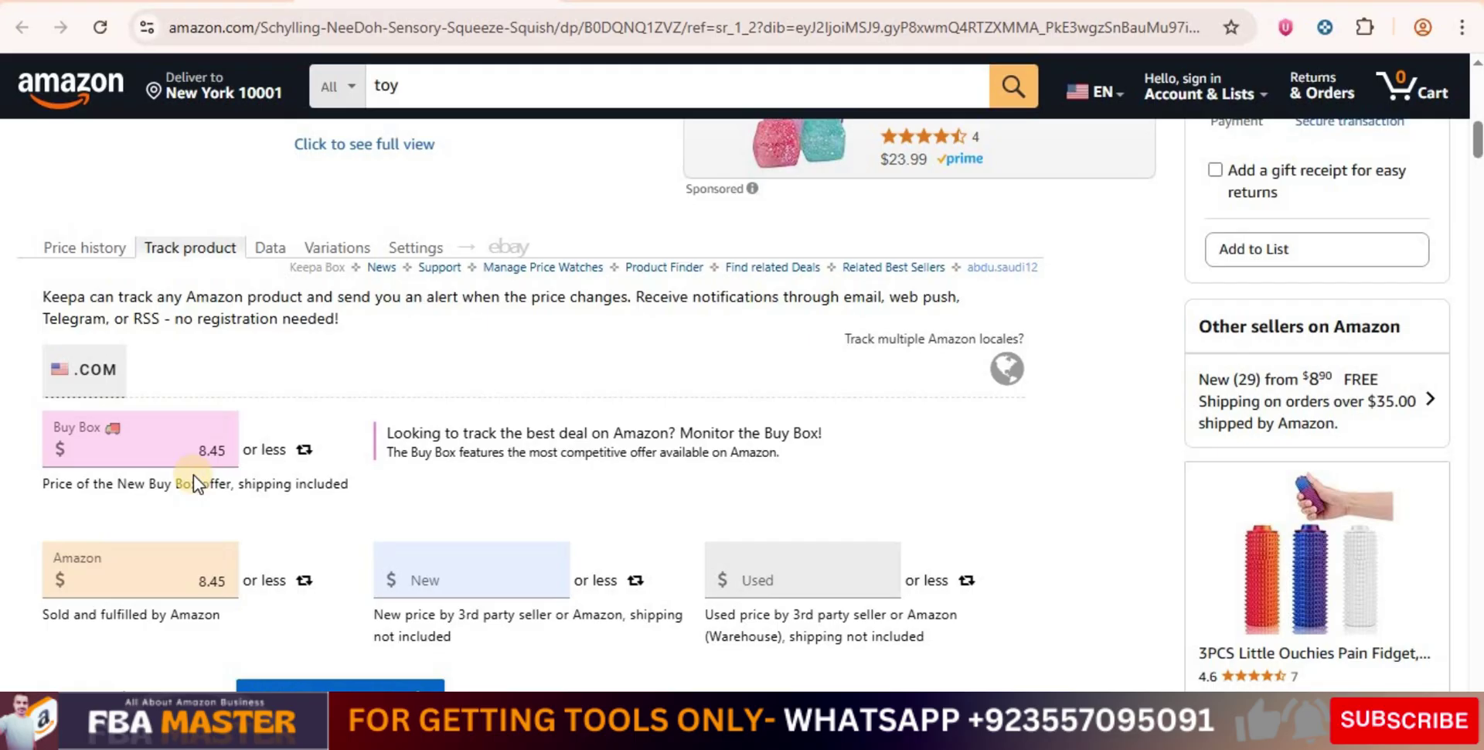
{"action": "left_click", "coordinate": [463, 577]}
Open Keepa's product data and review the Details list, from sales rank, sellers and fees through product codes to package dimensions
{"action": "left_click", "coordinate": [272, 249]}
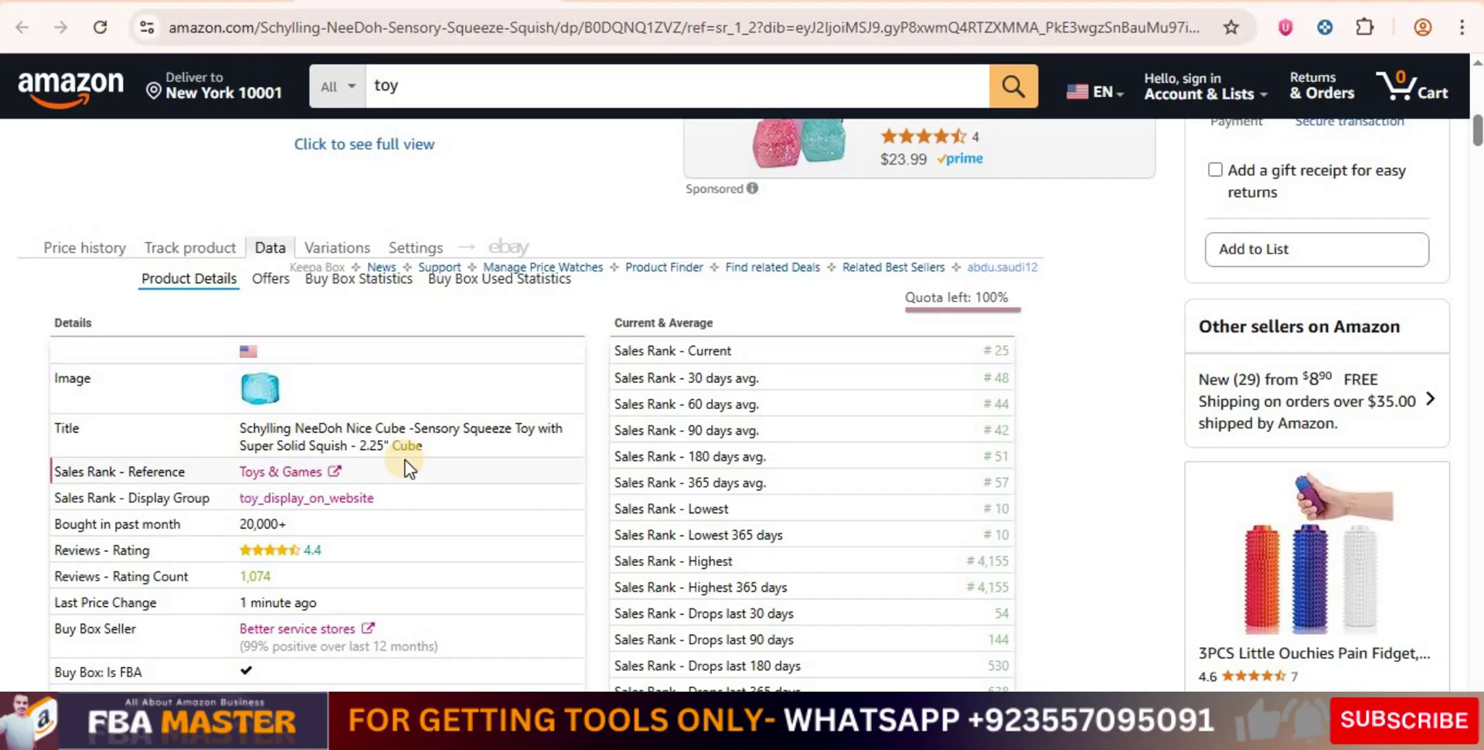
{"action": "scroll", "coordinate": [300, 412], "scroll_direction": "down", "scroll_amount": 2}
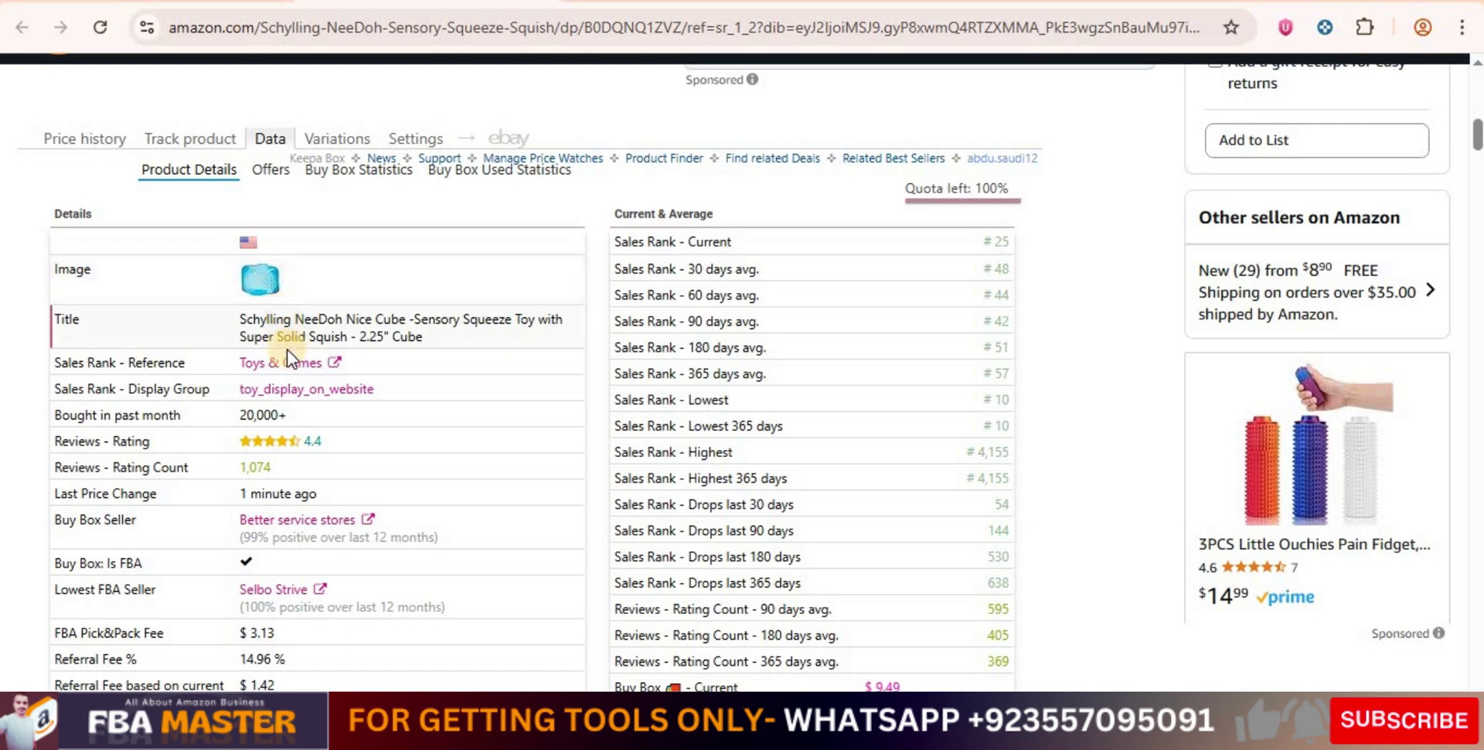
{"action": "scroll", "coordinate": [202, 380], "scroll_direction": "down", "scroll_amount": 1}
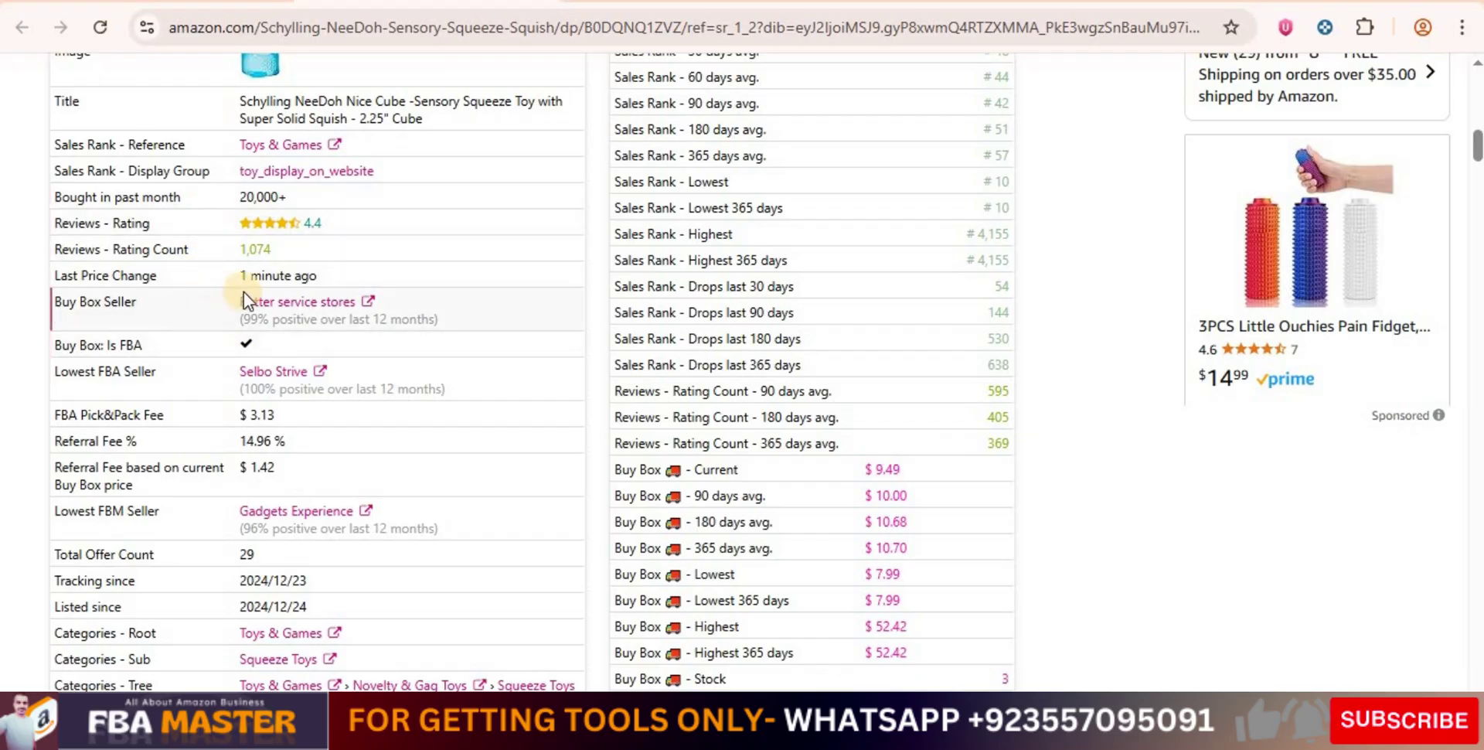
{"action": "scroll", "coordinate": [217, 319], "scroll_direction": "down", "scroll_amount": 1}
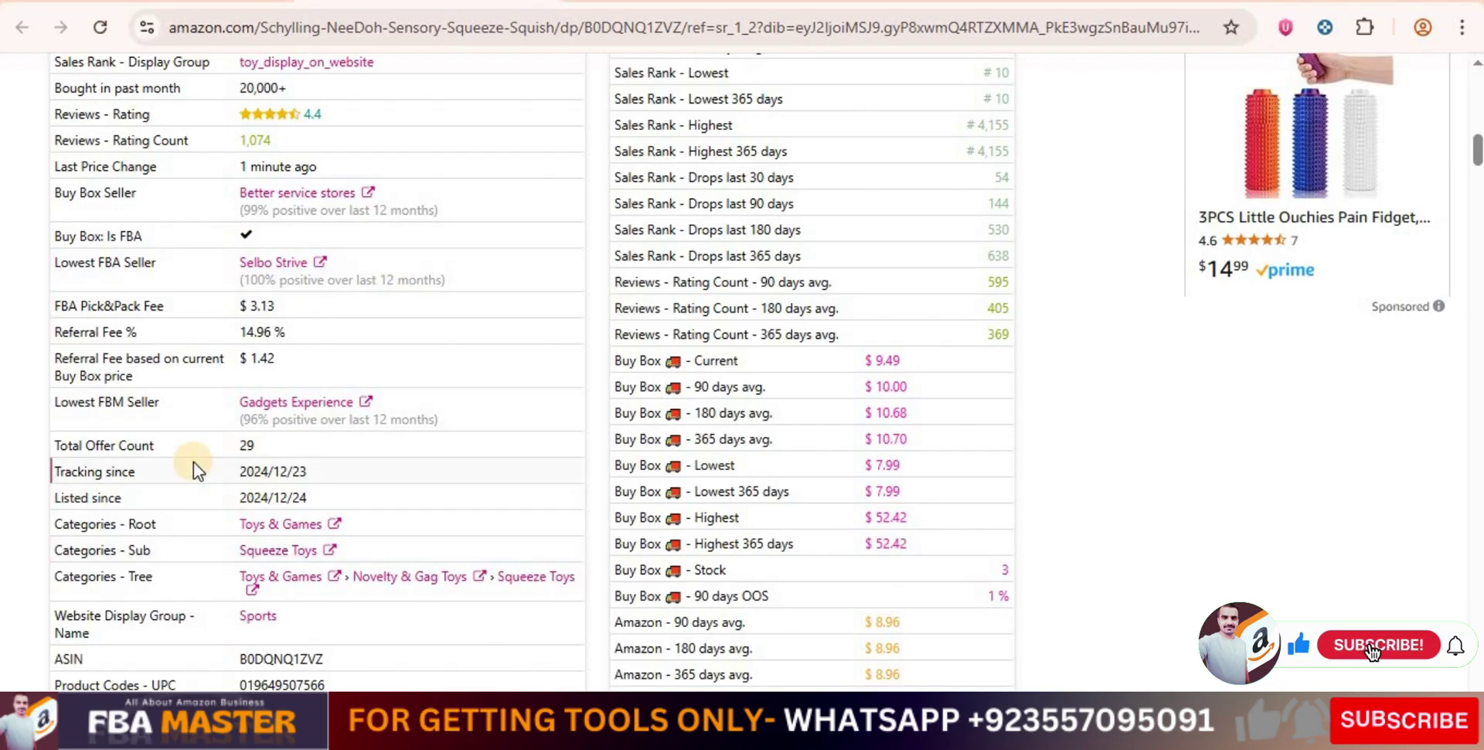
{"action": "scroll", "coordinate": [194, 462], "scroll_direction": "down", "scroll_amount": 3}
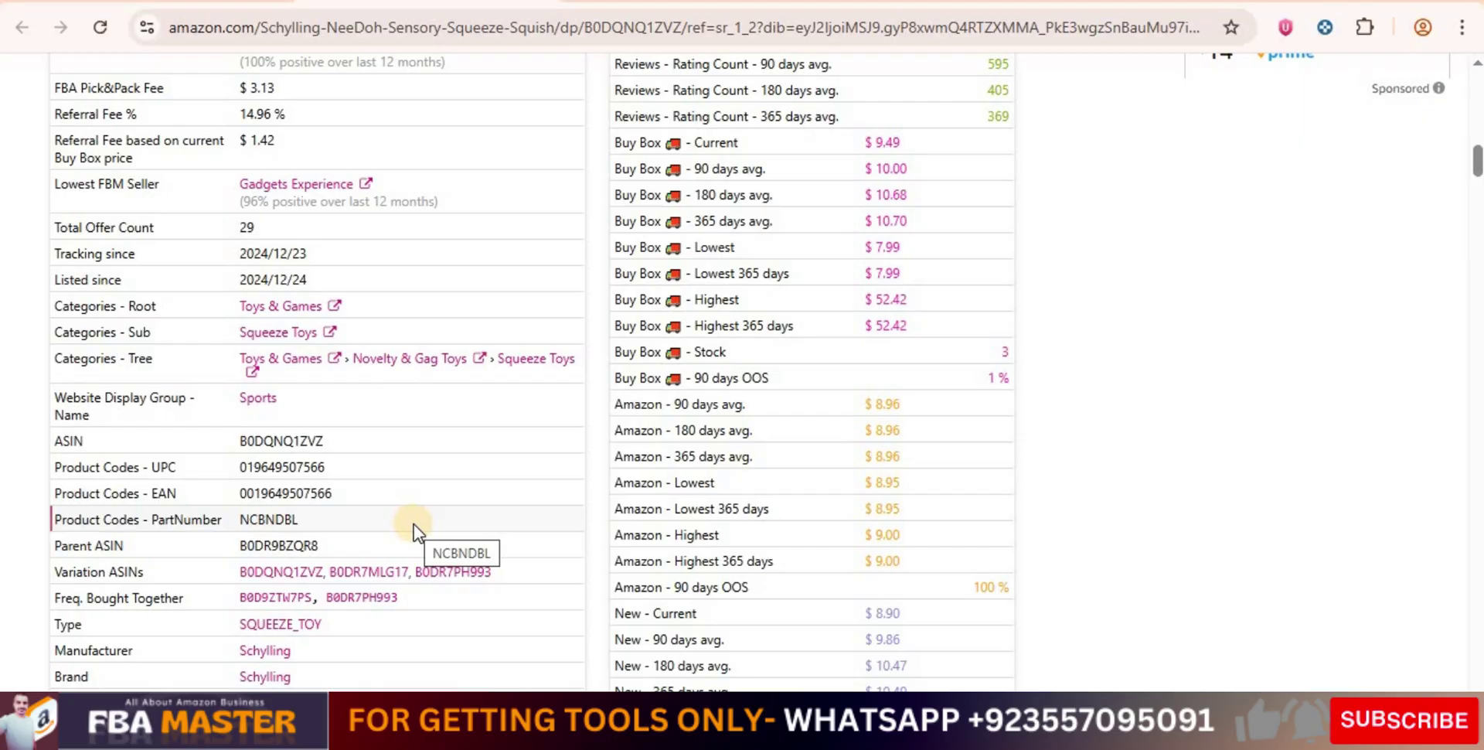
{"action": "scroll", "coordinate": [414, 524], "scroll_direction": "down", "scroll_amount": 2}
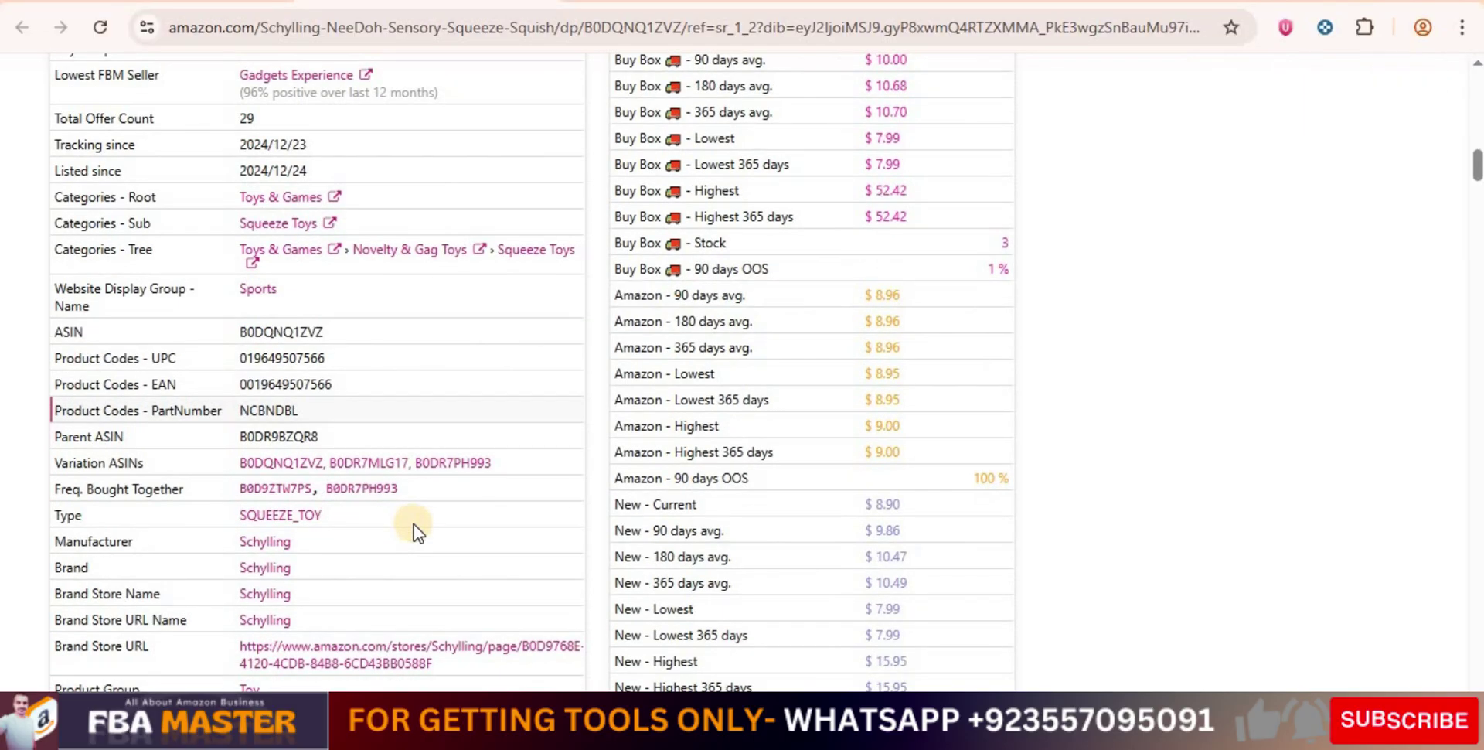
{"action": "scroll", "coordinate": [414, 524], "scroll_direction": "down", "scroll_amount": 5}
{"action": "scroll", "coordinate": [415, 525], "scroll_direction": "down", "scroll_amount": 3}
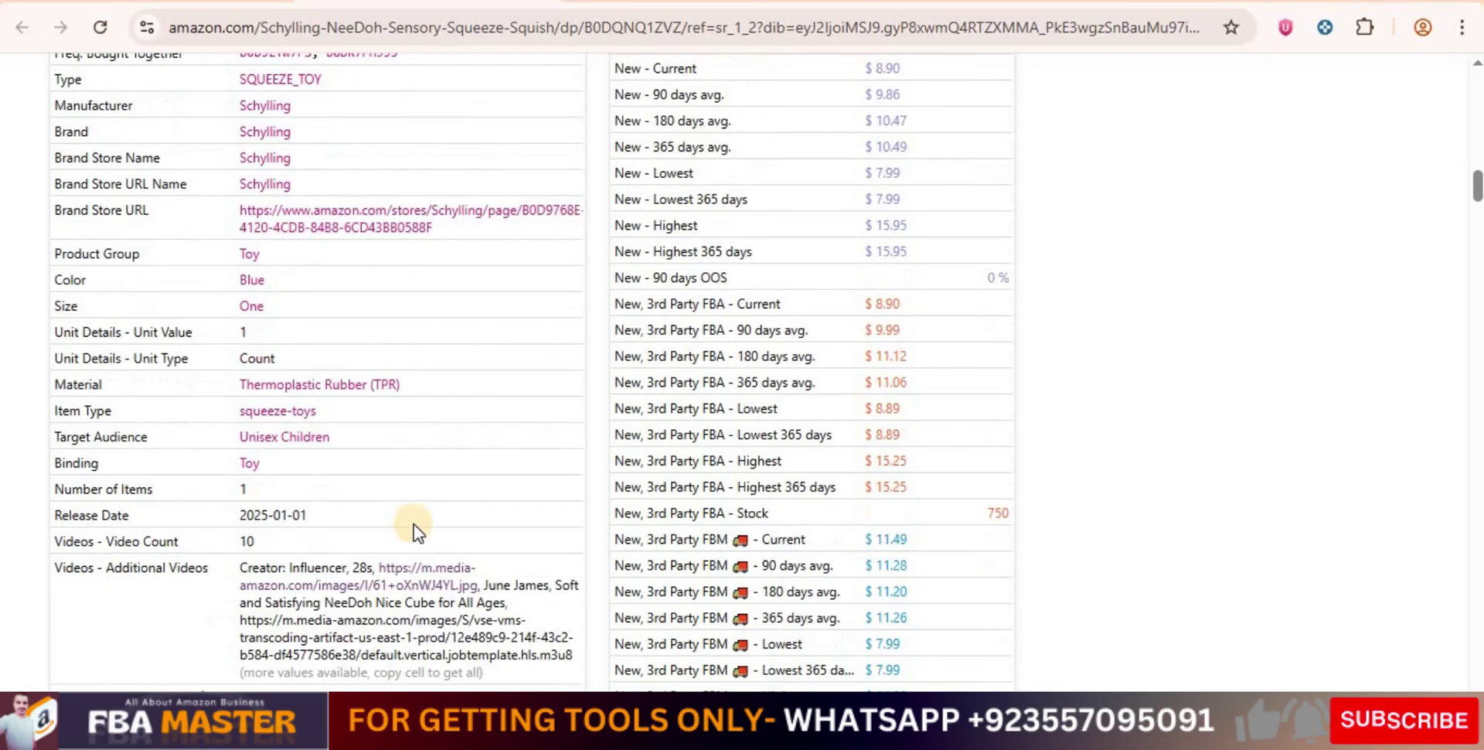
{"action": "scroll", "coordinate": [437, 519], "scroll_direction": "down", "scroll_amount": 6}
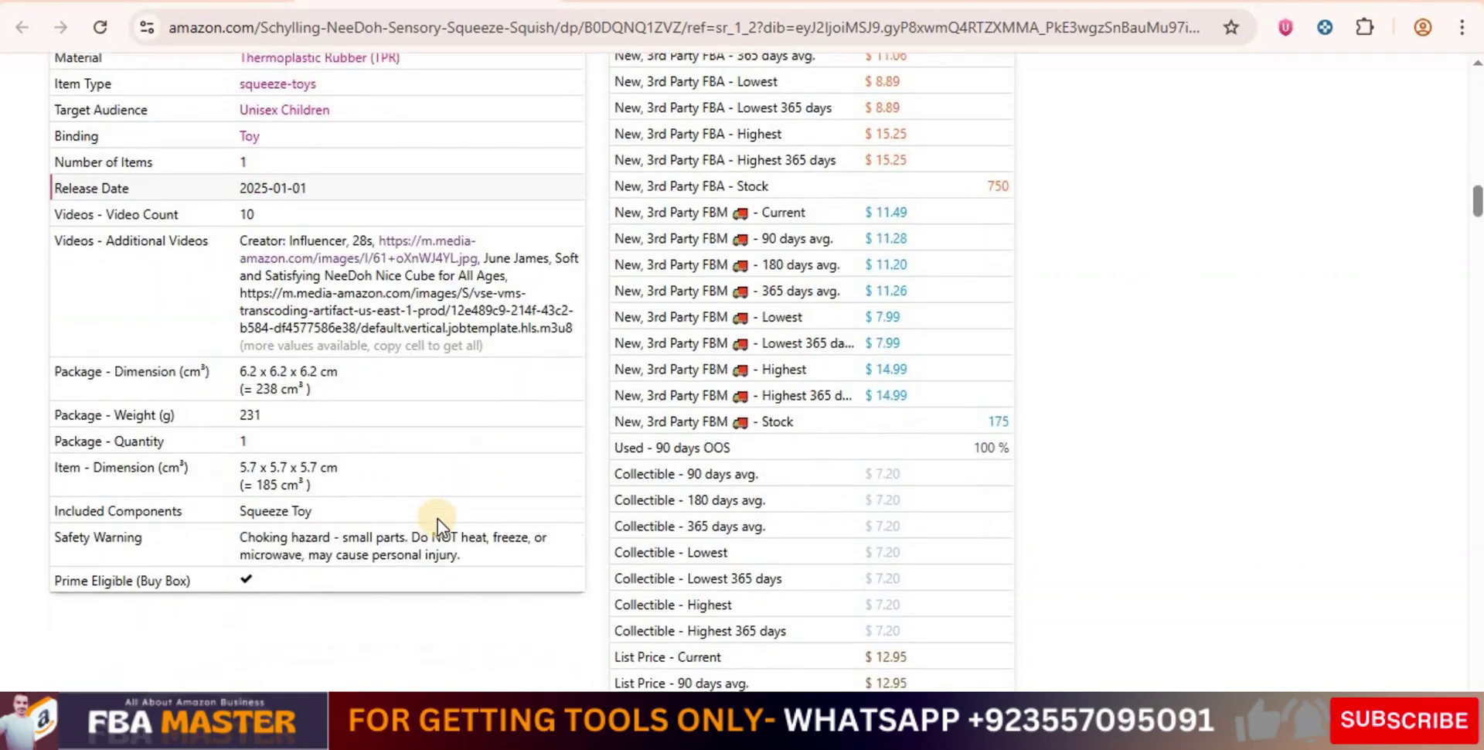
{"action": "scroll", "coordinate": [437, 519], "scroll_direction": "down", "scroll_amount": 2}
{"action": "scroll", "coordinate": [437, 519], "scroll_direction": "down", "scroll_amount": 6}
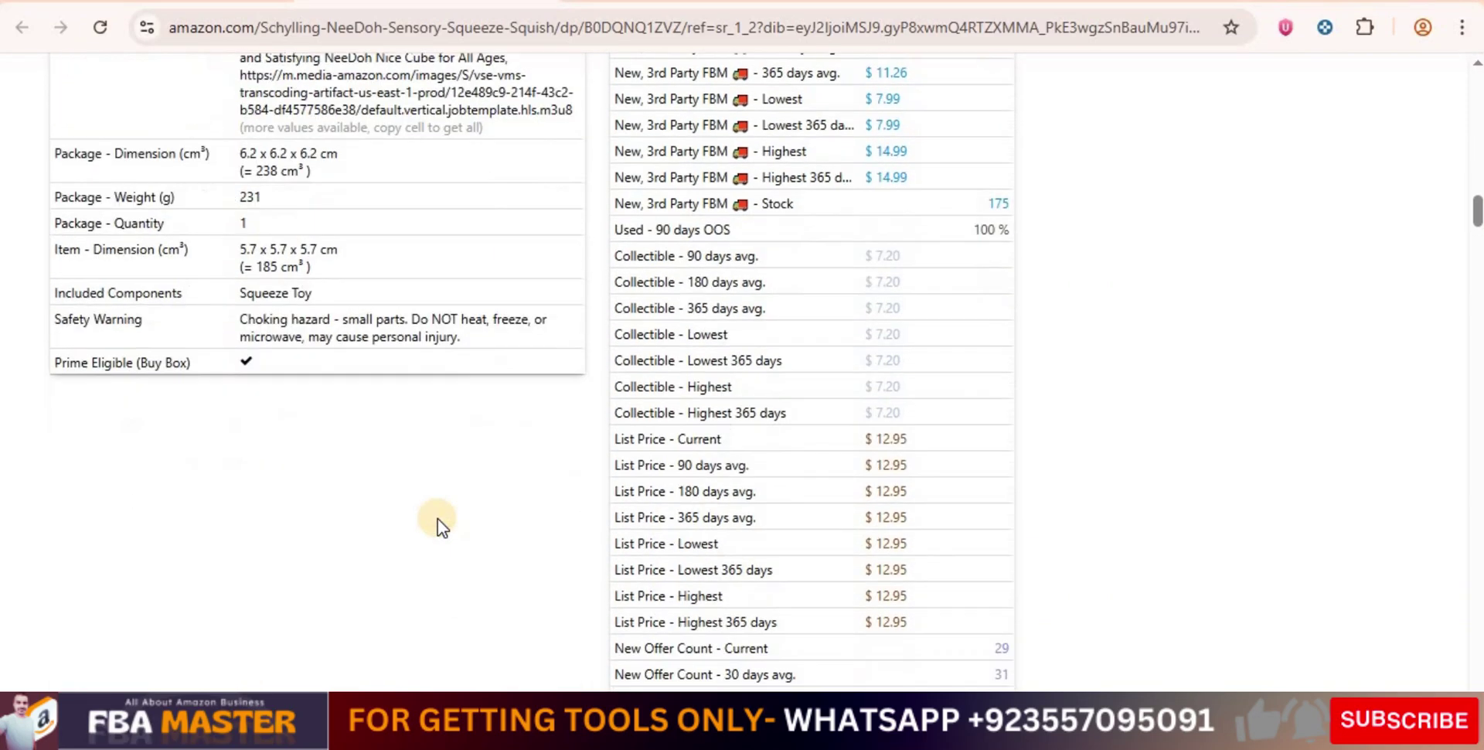
{"action": "scroll", "coordinate": [437, 519], "scroll_direction": "down", "scroll_amount": 1}
Review the Current & Average statistics for sales rank, rating counts, Buy Box, Amazon, FBA, FBM and list prices
{"action": "scroll", "coordinate": [438, 519], "scroll_direction": "up", "scroll_amount": 20}
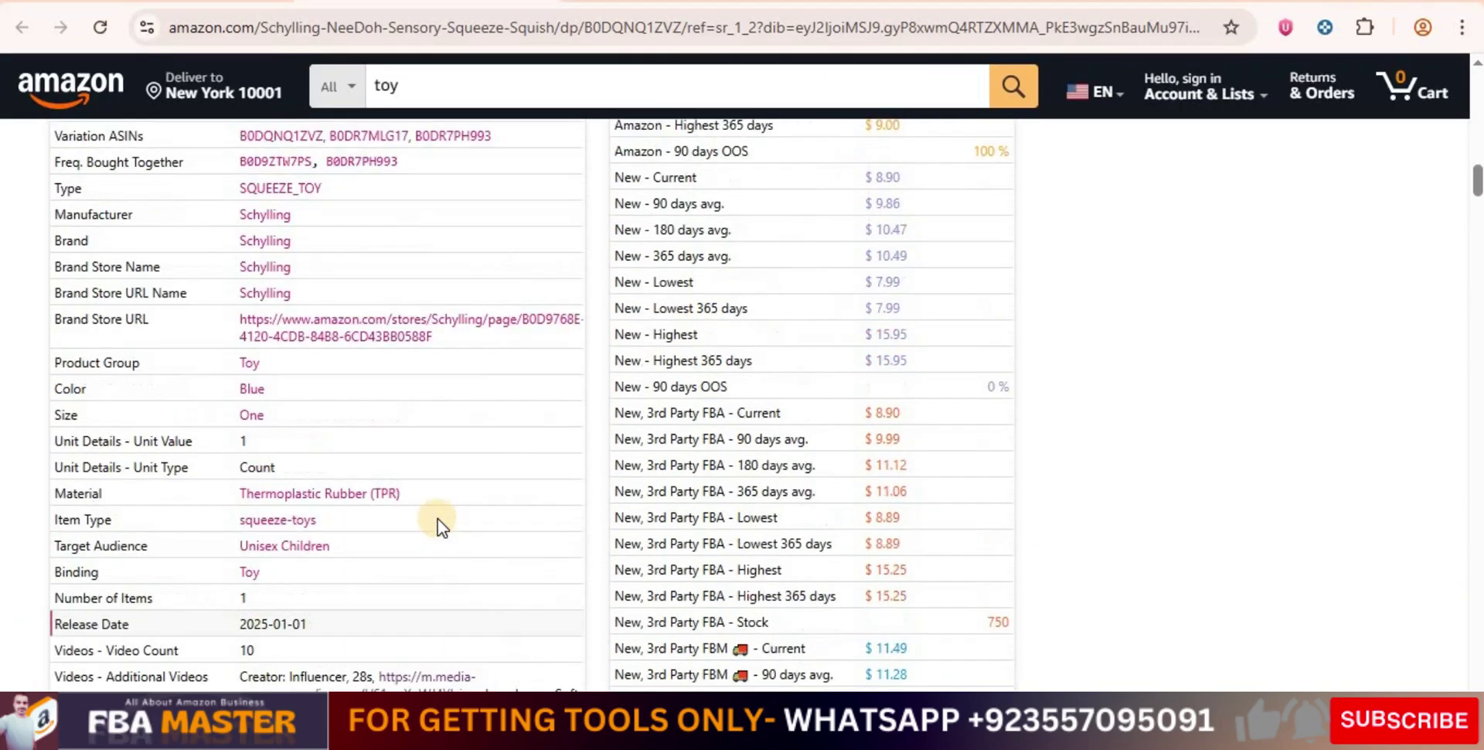
{"action": "scroll", "coordinate": [406, 391], "scroll_direction": "up", "scroll_amount": 4}
{"action": "scroll", "coordinate": [374, 522], "scroll_direction": "up", "scroll_amount": 5}
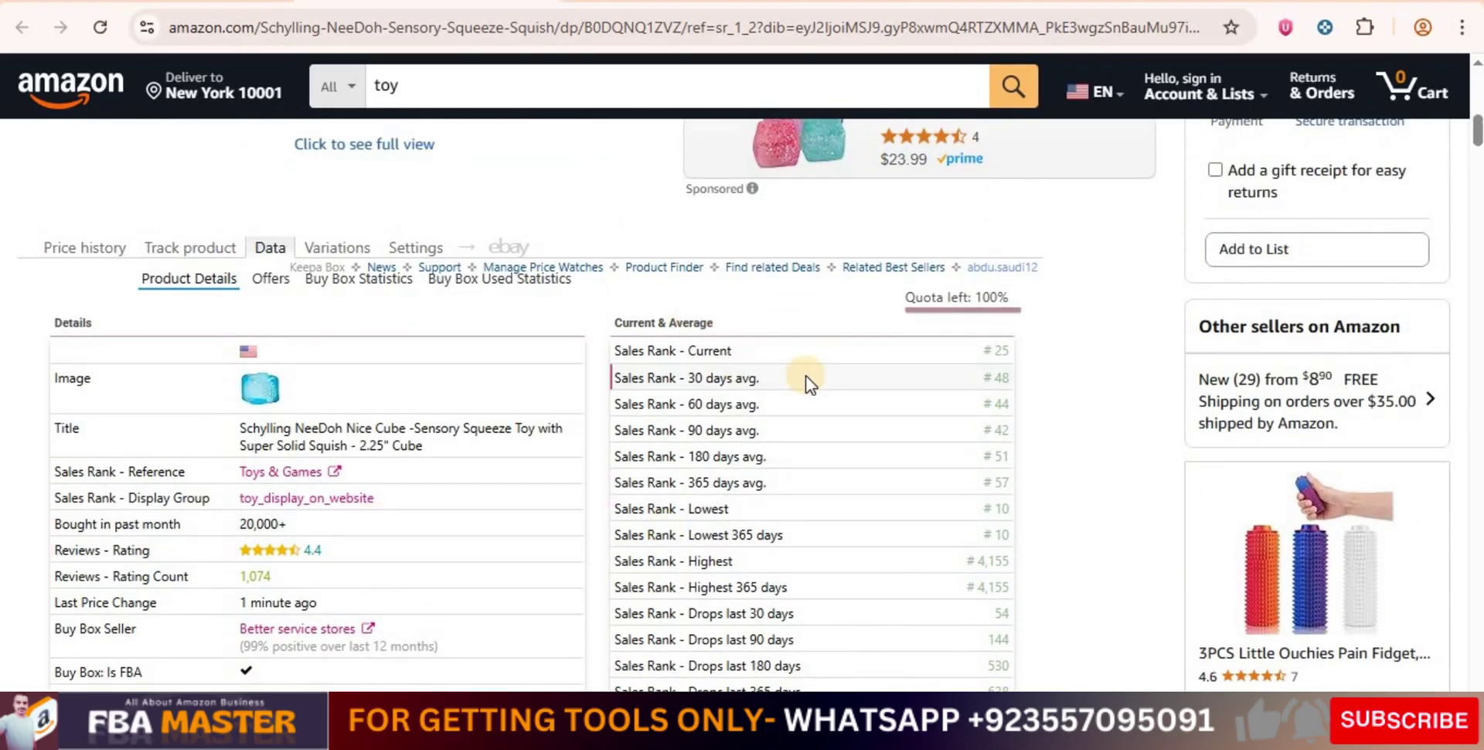
{"action": "scroll", "coordinate": [806, 375], "scroll_direction": "down", "scroll_amount": 1}
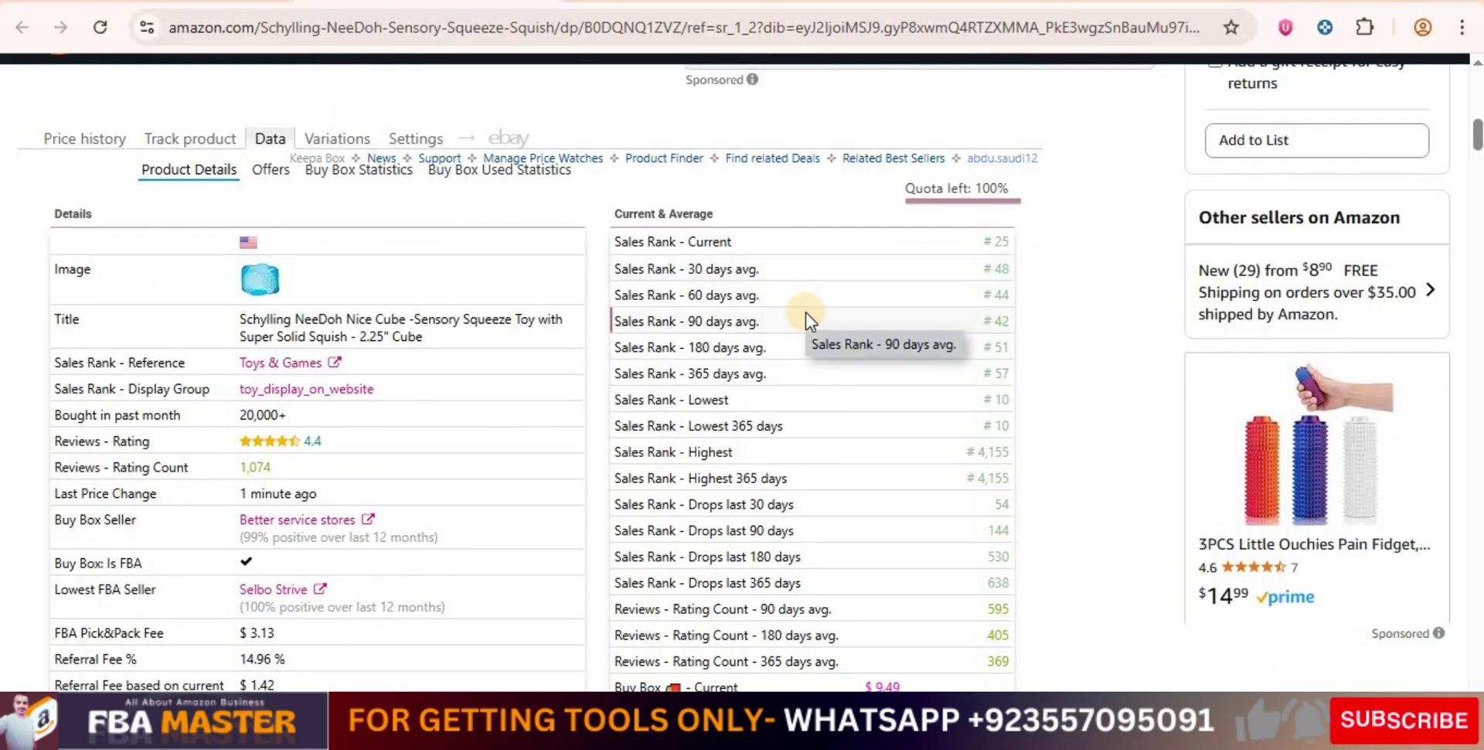
{"action": "scroll", "coordinate": [806, 313], "scroll_direction": "down", "scroll_amount": 1}
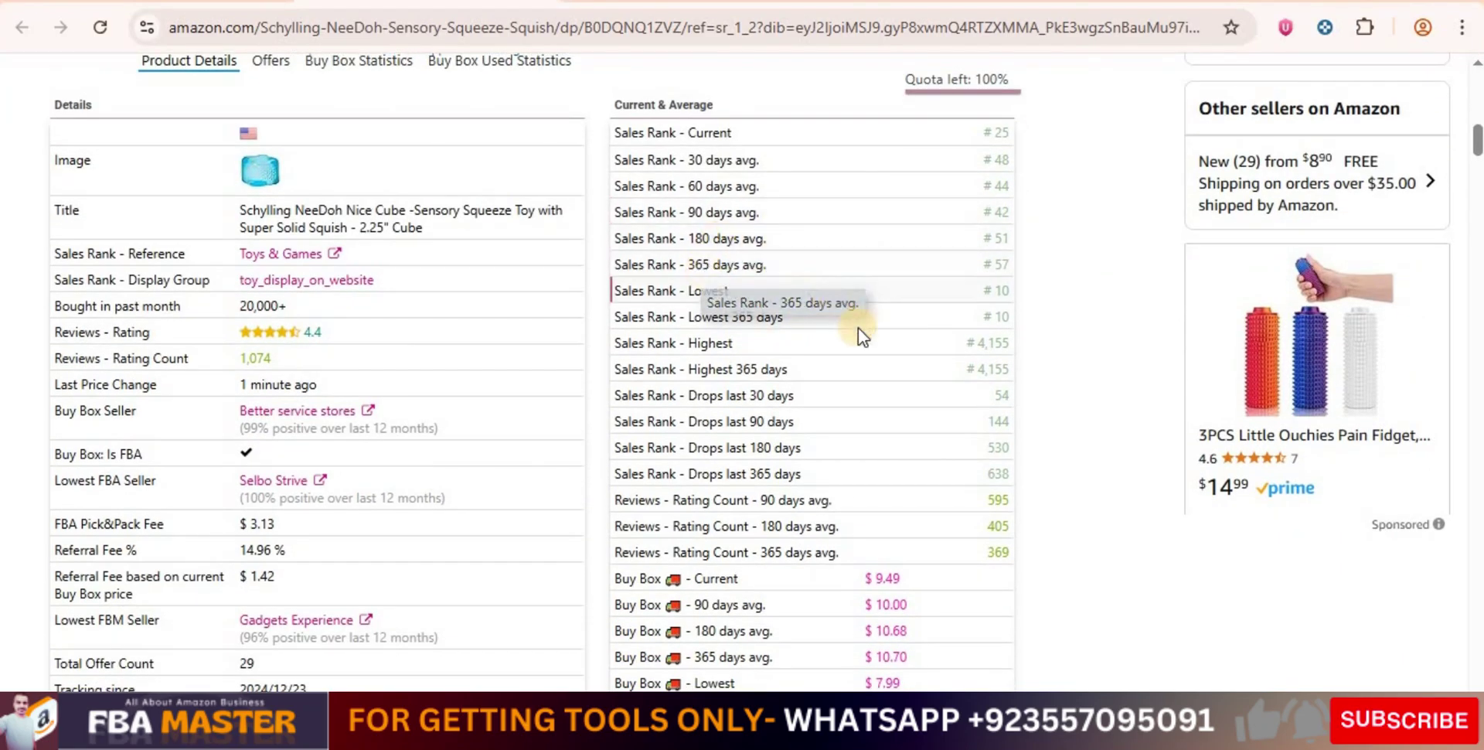
{"action": "scroll", "coordinate": [857, 331], "scroll_direction": "down", "scroll_amount": 1}
{"action": "scroll", "coordinate": [856, 330], "scroll_direction": "down", "scroll_amount": 4}
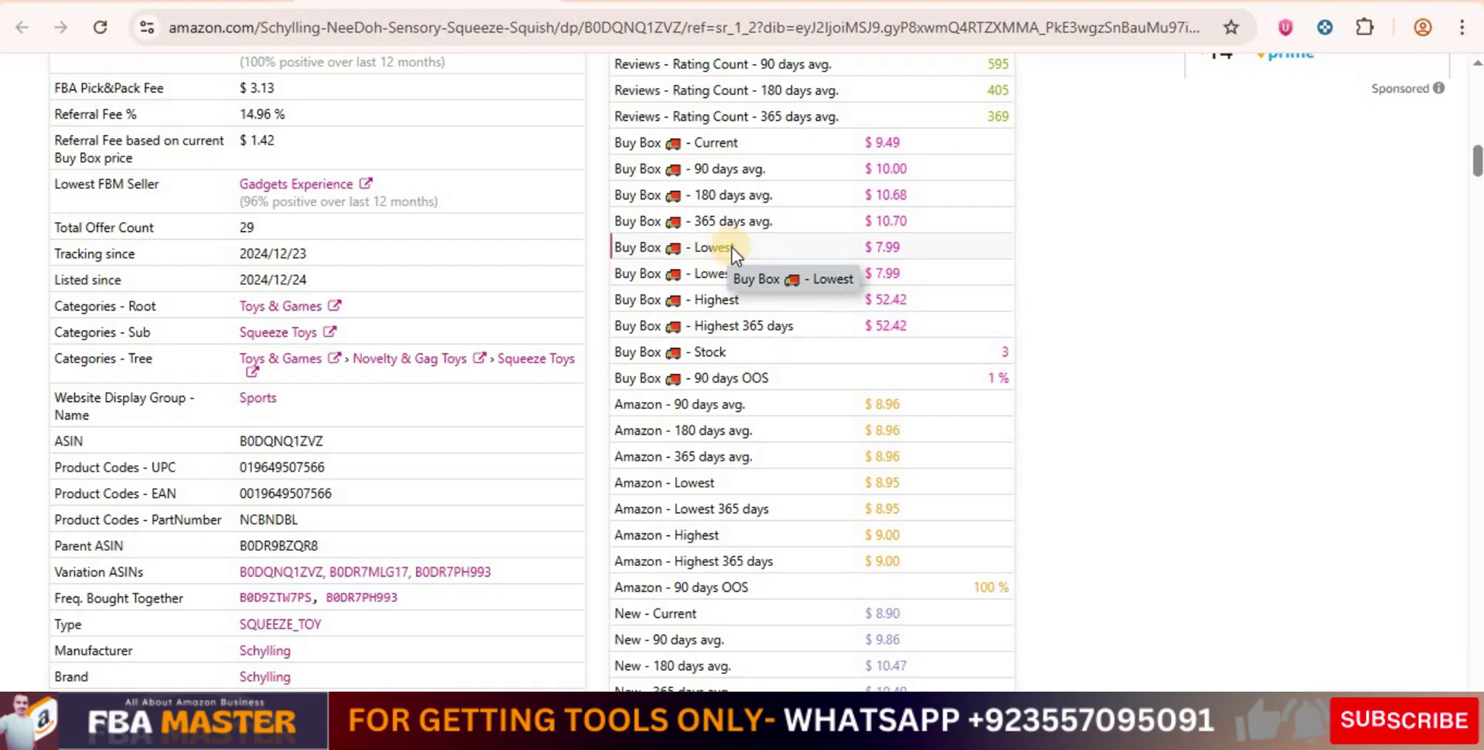
{"action": "scroll", "coordinate": [731, 247], "scroll_direction": "down", "scroll_amount": 4}
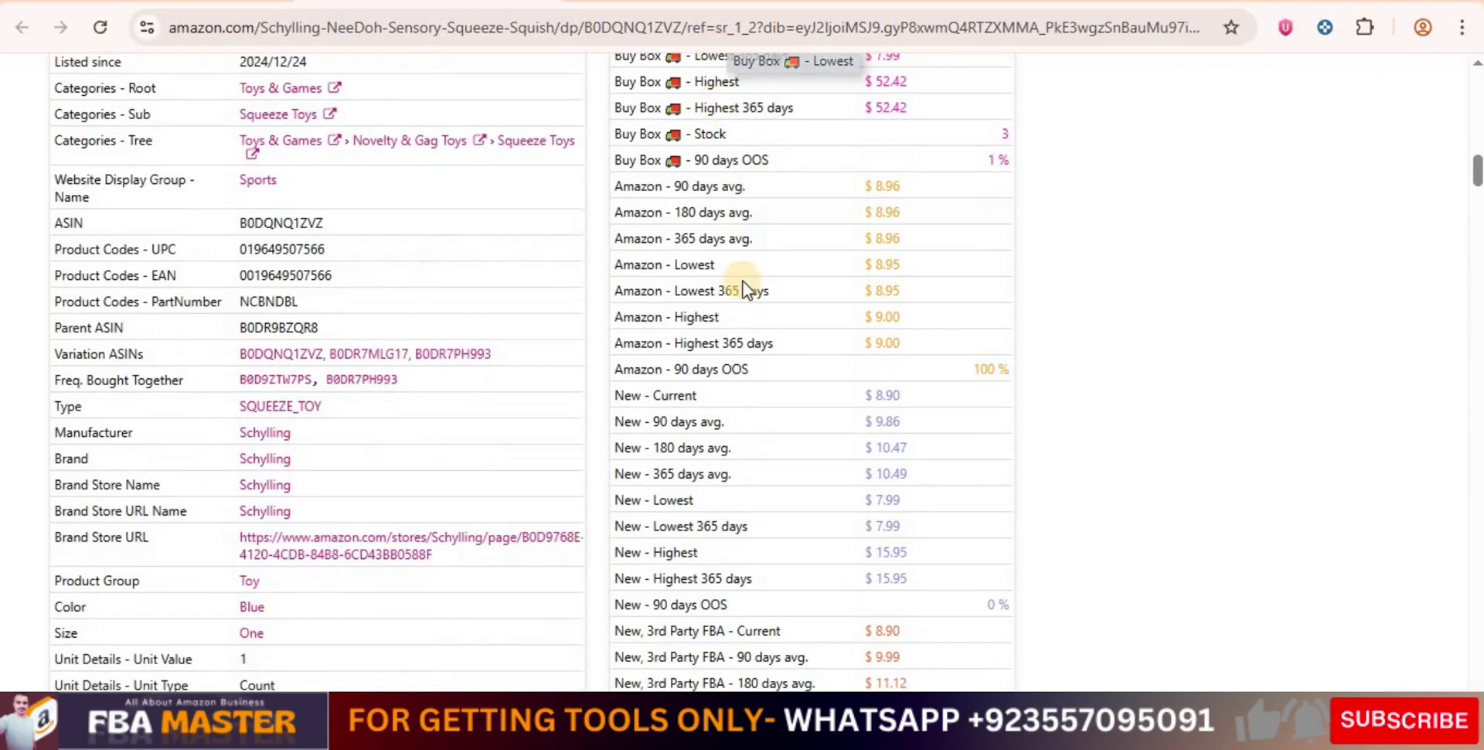
{"action": "scroll", "coordinate": [804, 503], "scroll_direction": "down", "scroll_amount": 7}
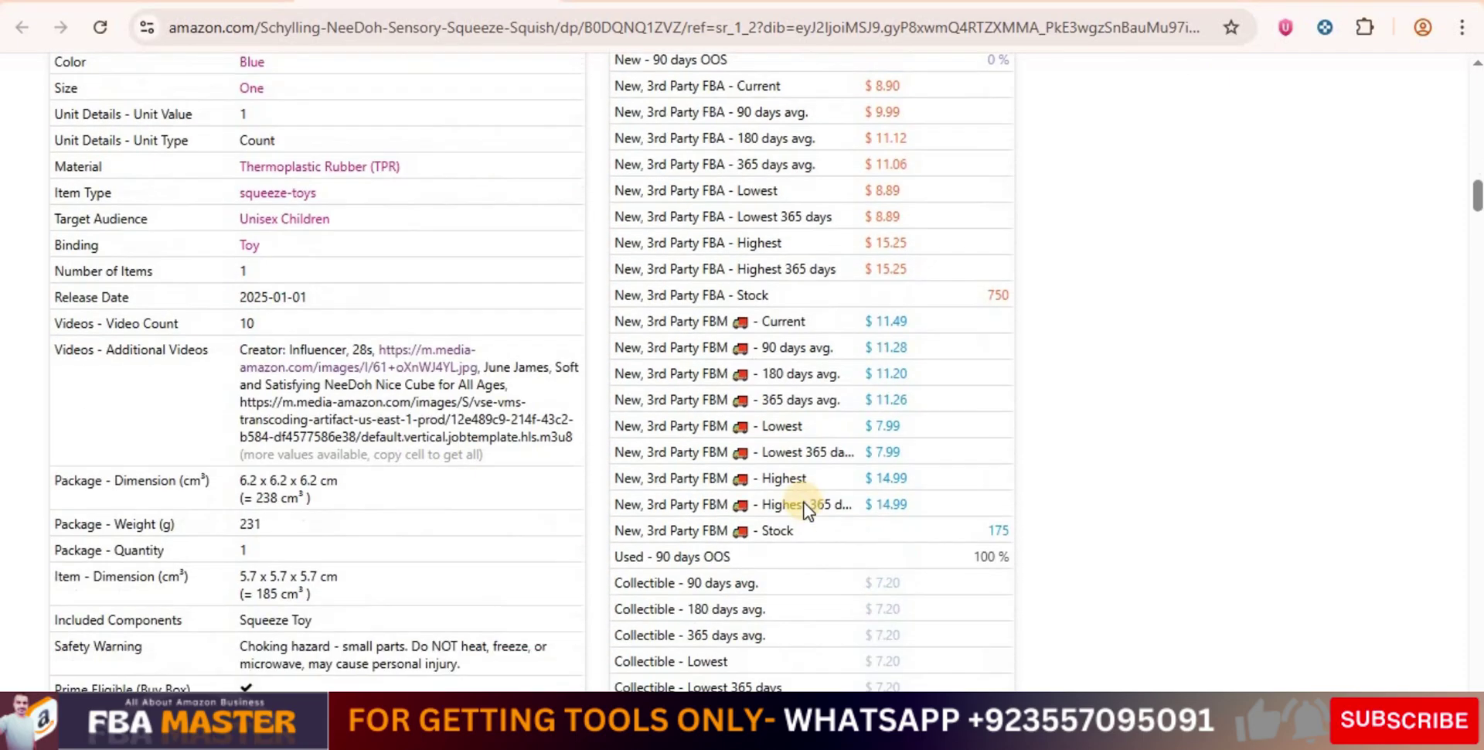
{"action": "scroll", "coordinate": [803, 502], "scroll_direction": "down", "scroll_amount": 4}
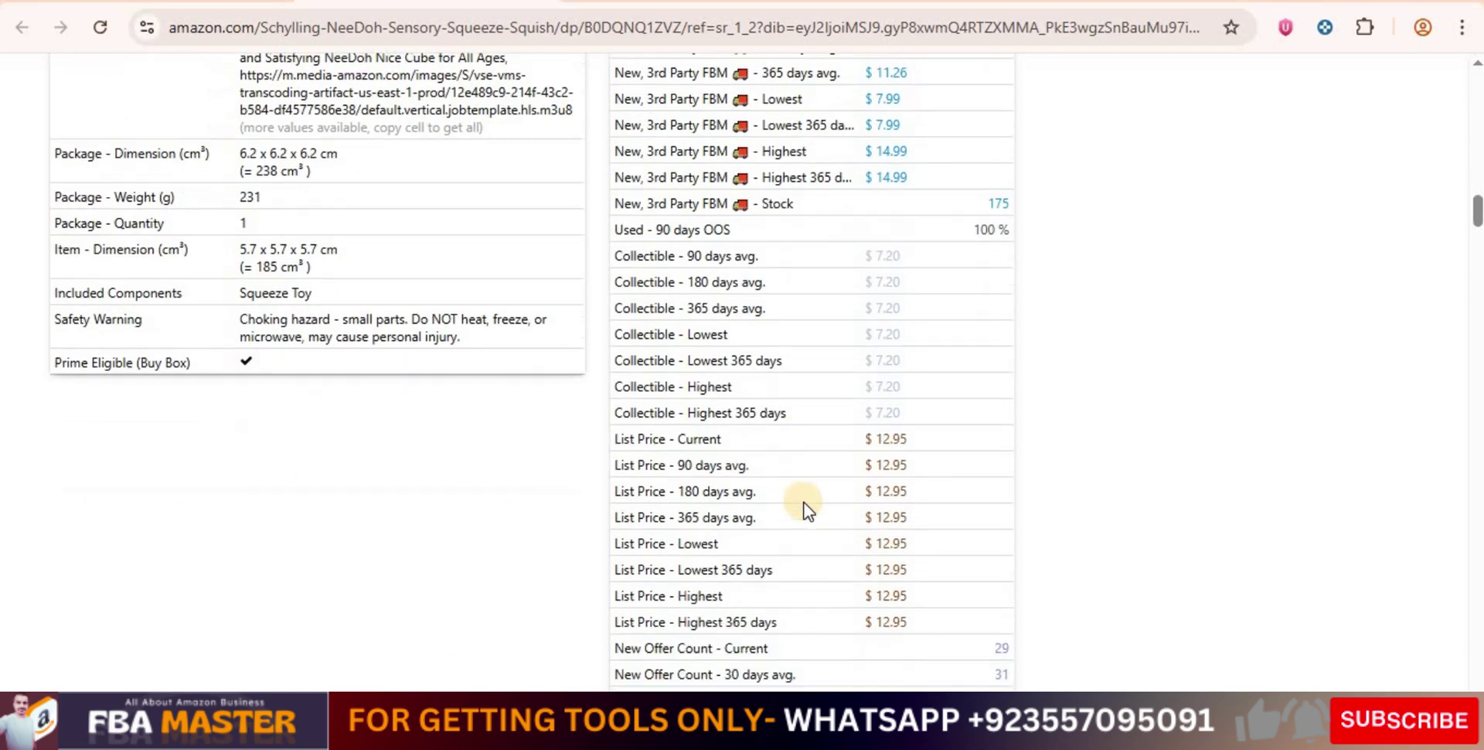
Show the product's Offers data in Keepa and examine the filters and the sellers' price and stock histories
{"action": "scroll", "coordinate": [804, 502], "scroll_direction": "up", "scroll_amount": 14}
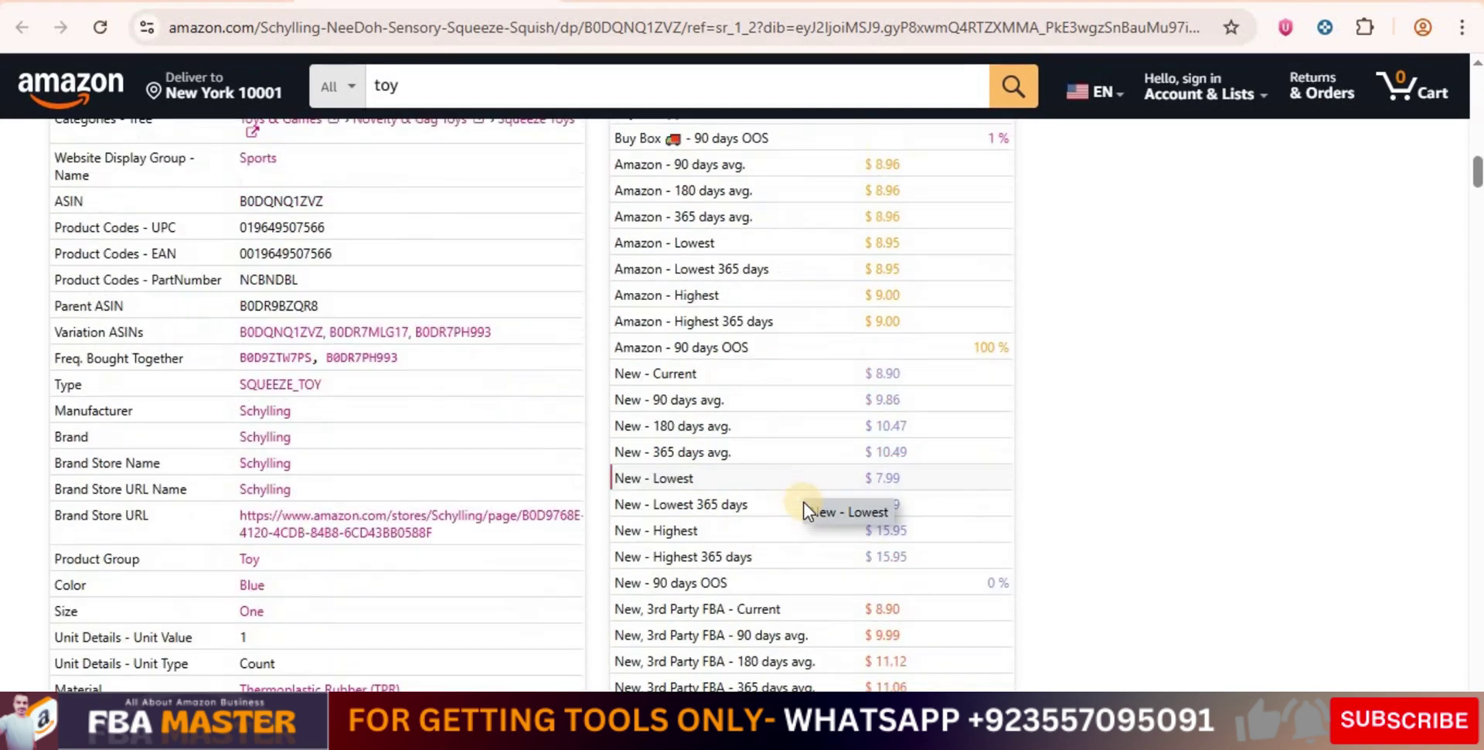
{"action": "scroll", "coordinate": [804, 502], "scroll_direction": "up", "scroll_amount": 7}
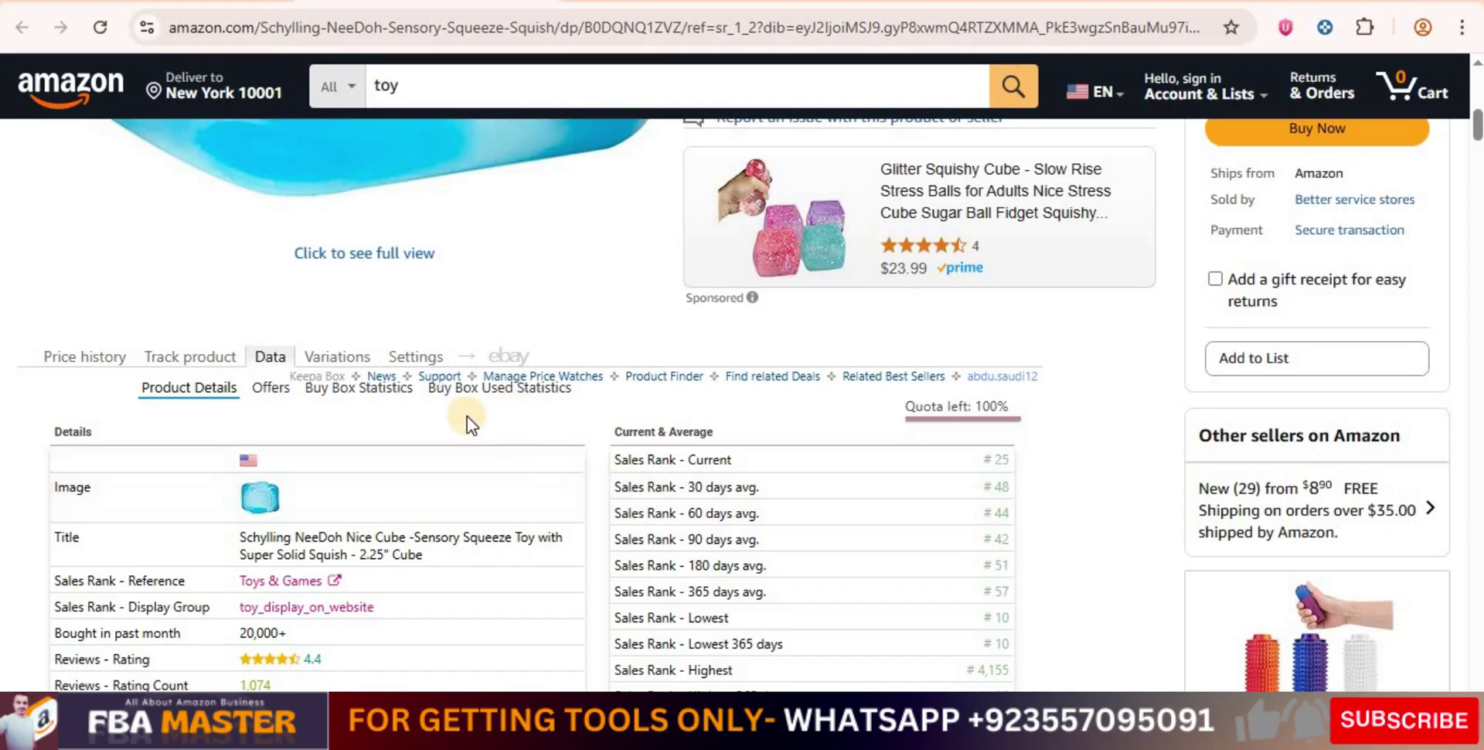
{"action": "left_click", "coordinate": [255, 392]}
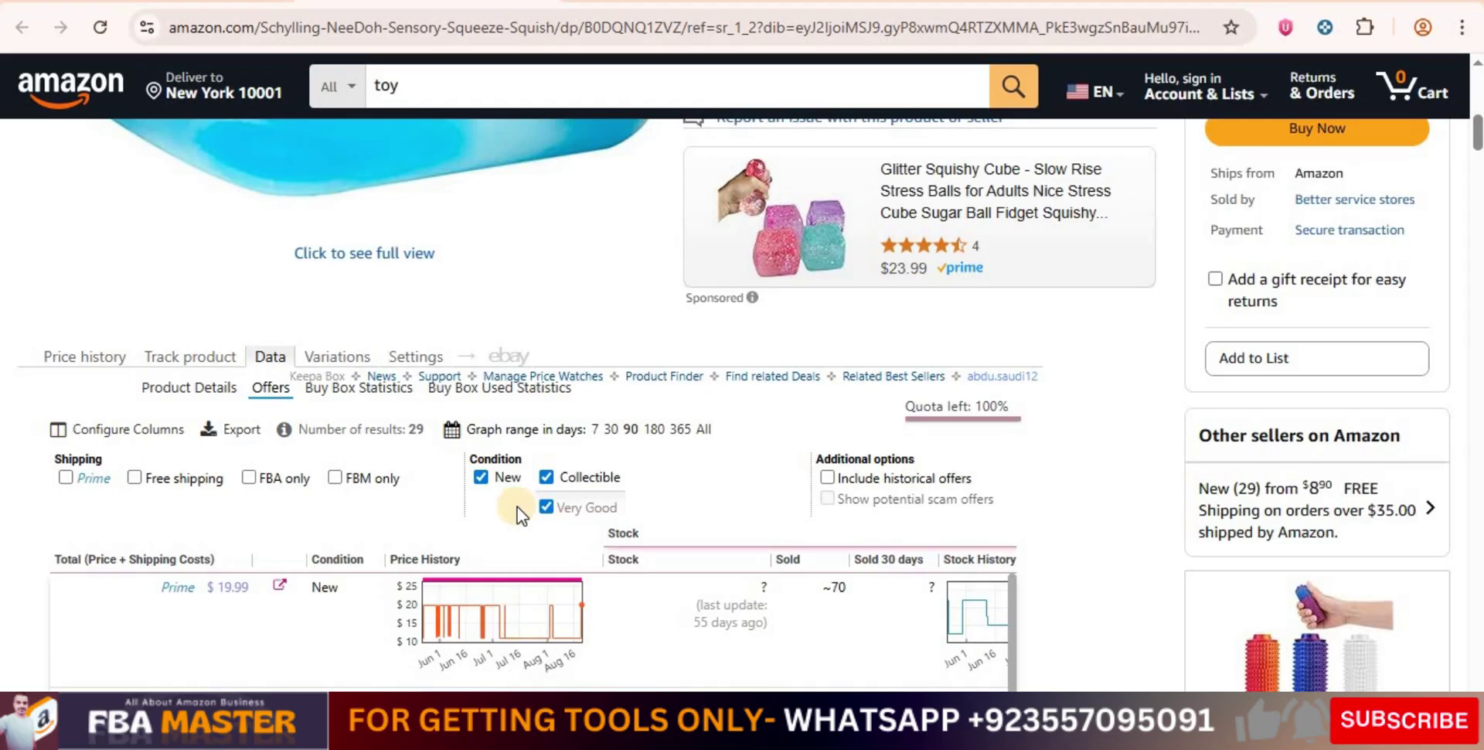
{"action": "scroll", "coordinate": [521, 512], "scroll_direction": "down", "scroll_amount": 2}
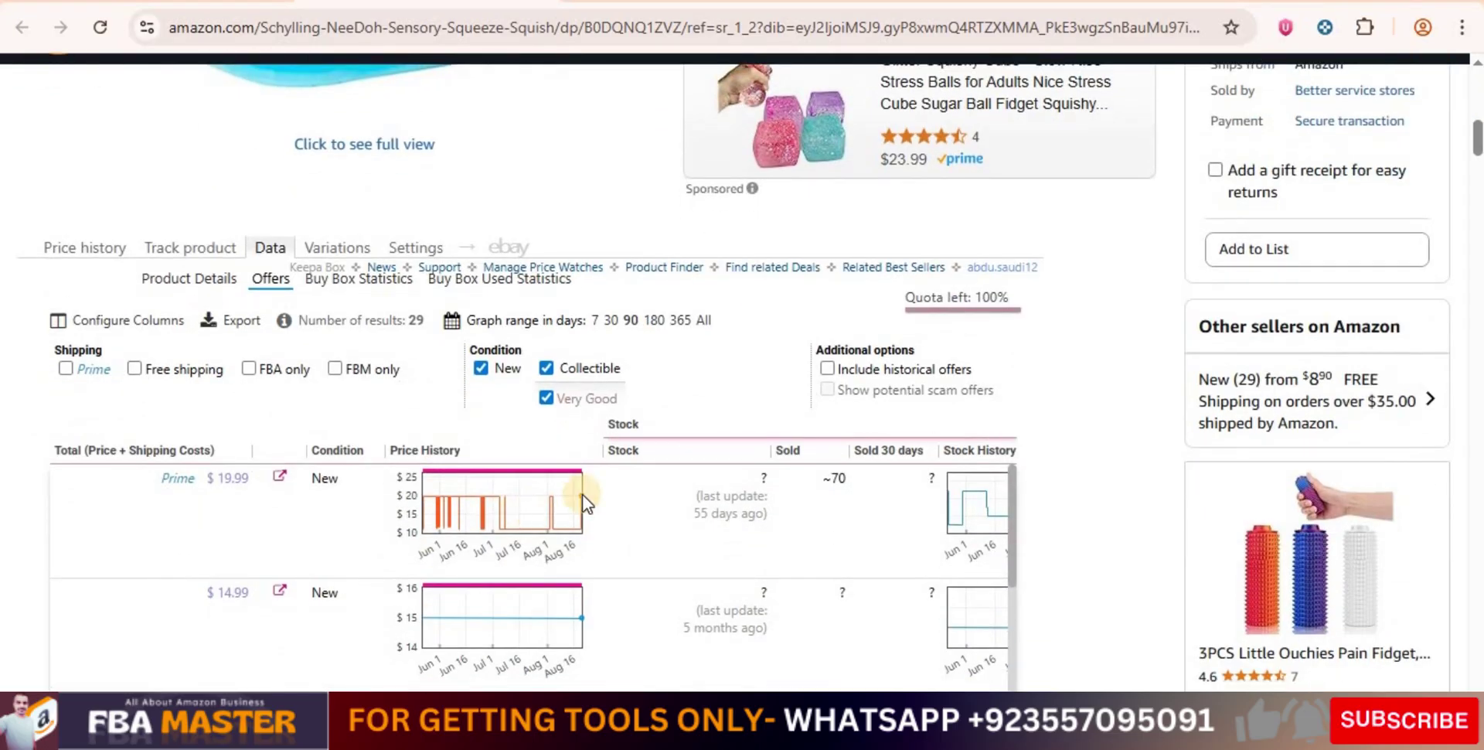
{"action": "scroll", "coordinate": [787, 347], "scroll_direction": "down", "scroll_amount": 2}
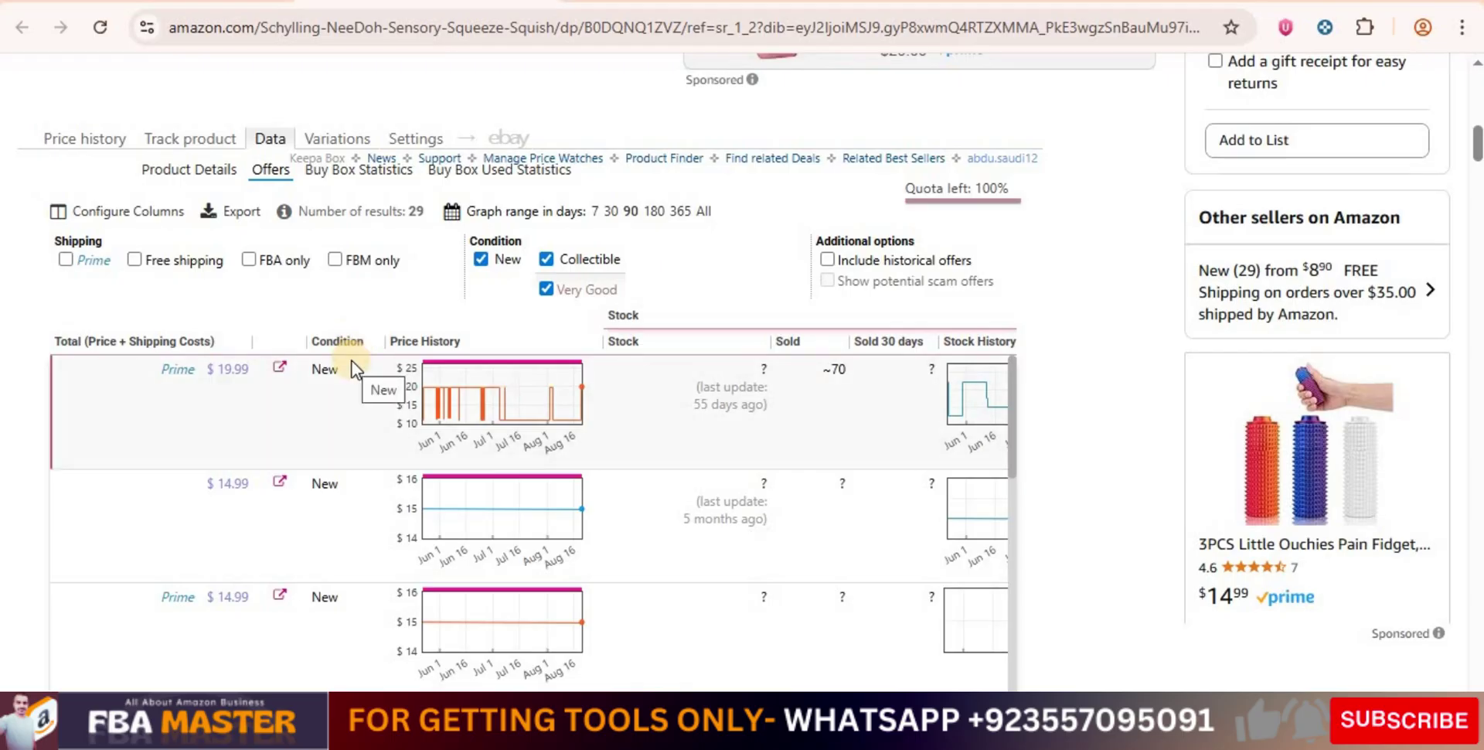
Examine the Offers rows' price histories, stock levels, Sold and Sold 30 days figures, and stock history graphs across the sellers
{"action": "mouse_move", "coordinate": [463, 391]}
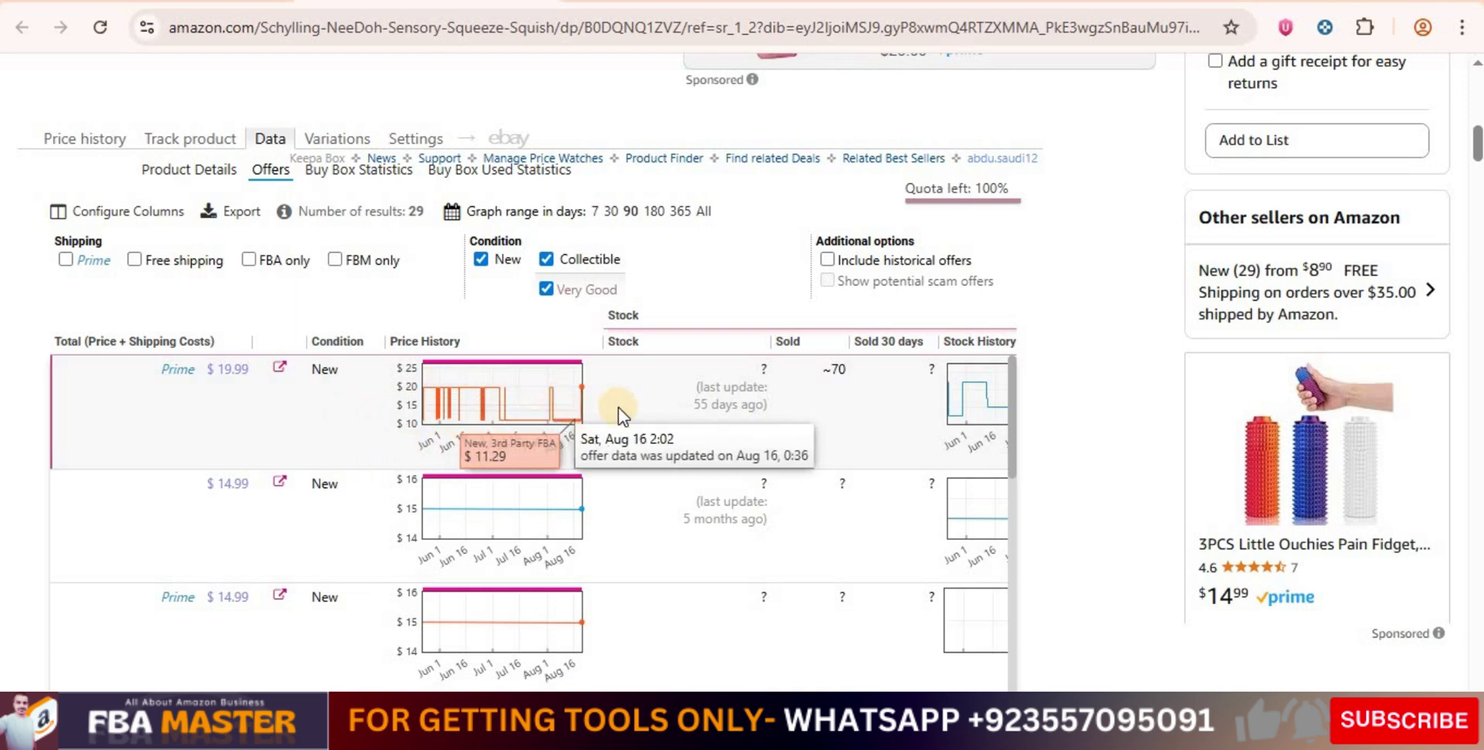
{"action": "scroll", "coordinate": [649, 405], "scroll_direction": "down", "scroll_amount": 3}
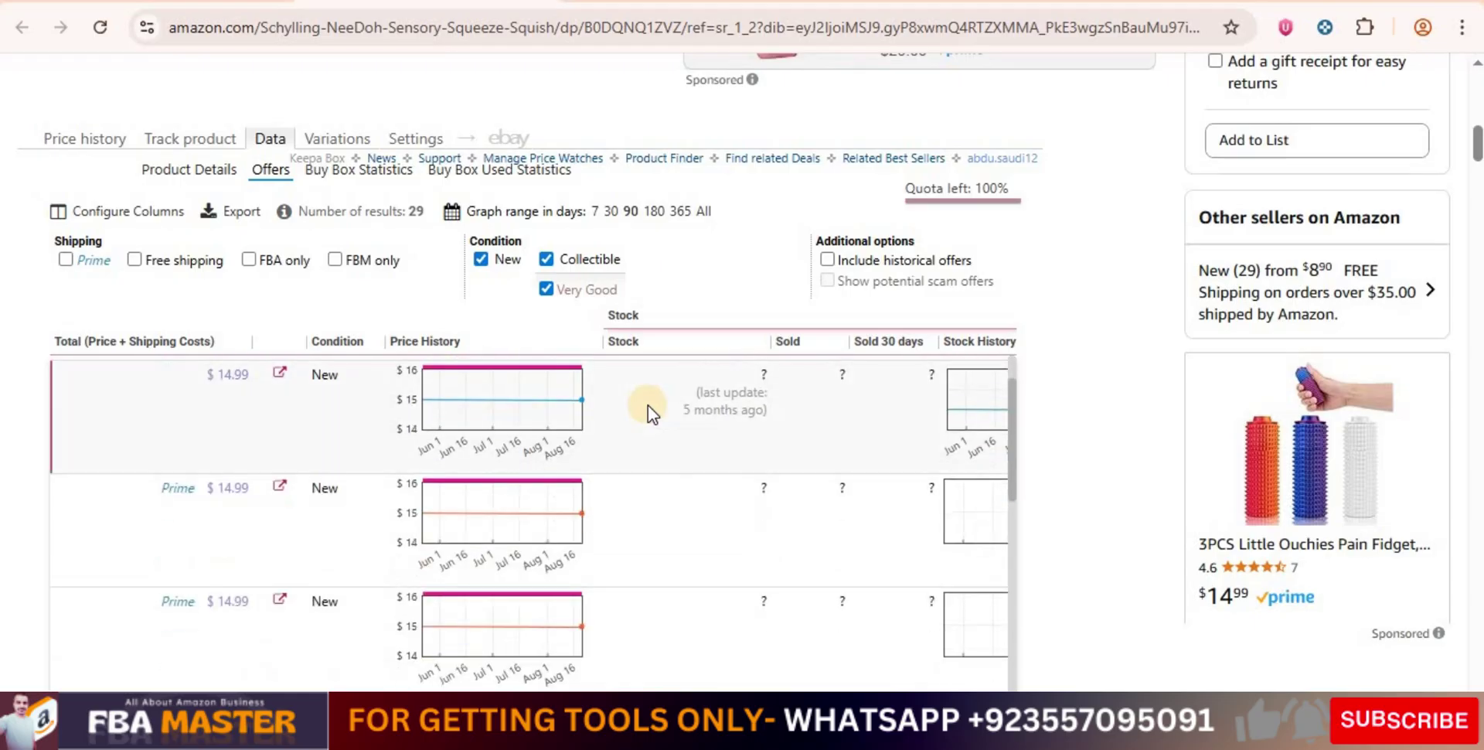
{"action": "scroll", "coordinate": [647, 404], "scroll_direction": "down", "scroll_amount": 10}
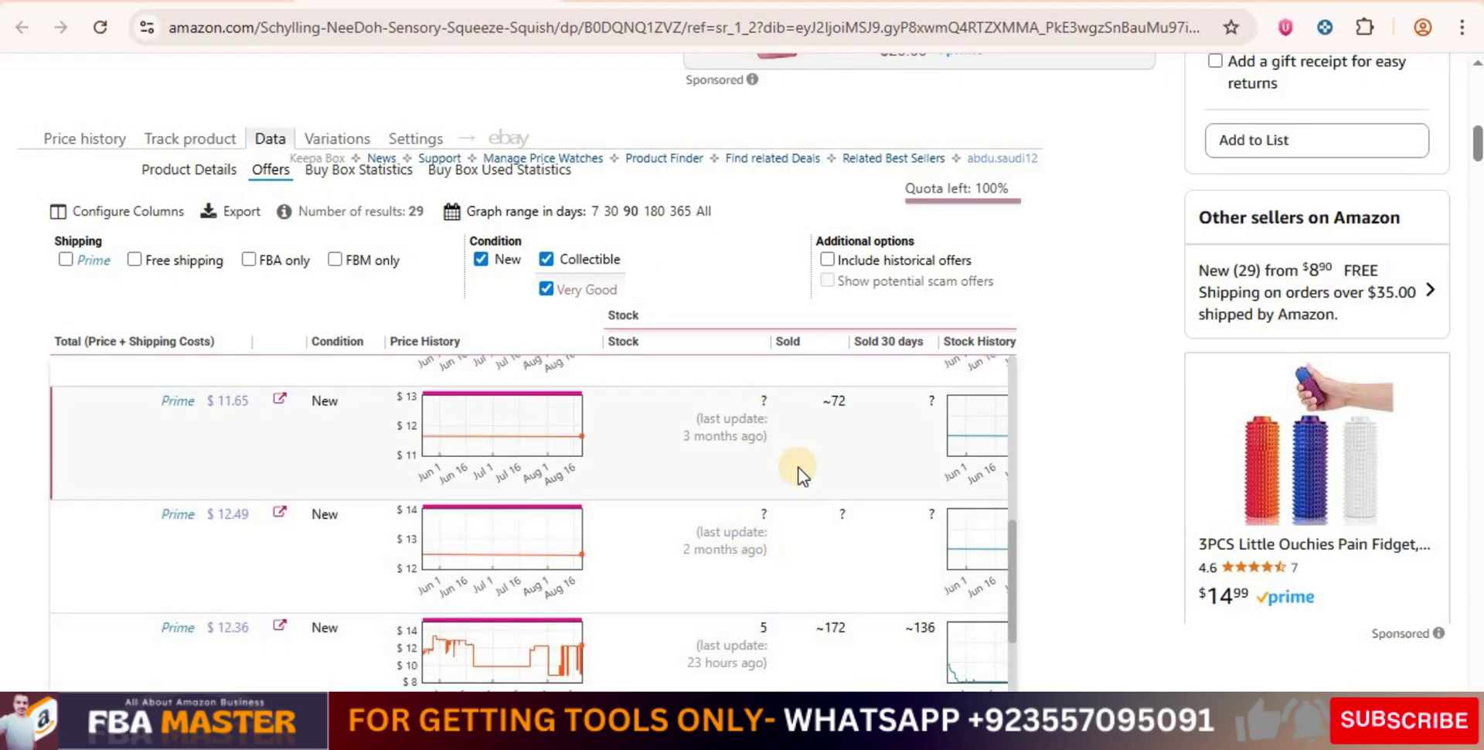
{"action": "scroll", "coordinate": [798, 468], "scroll_direction": "down", "scroll_amount": 5}
{"action": "scroll", "coordinate": [798, 468], "scroll_direction": "down", "scroll_amount": 5}
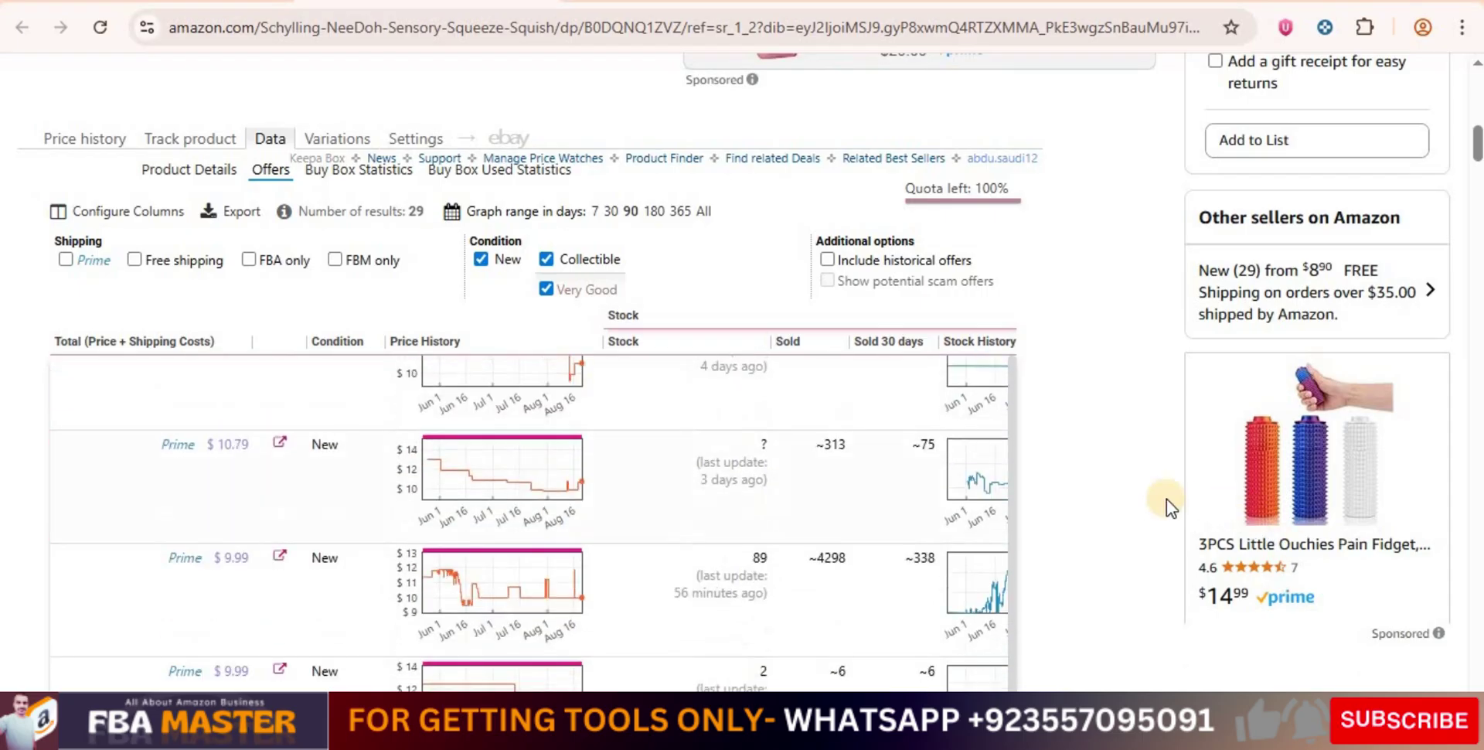
{"action": "scroll", "coordinate": [1165, 500], "scroll_direction": "down", "scroll_amount": 5}
{"action": "left_click_drag", "start_coordinate": [325, 637], "coordinate": [554, 667]}
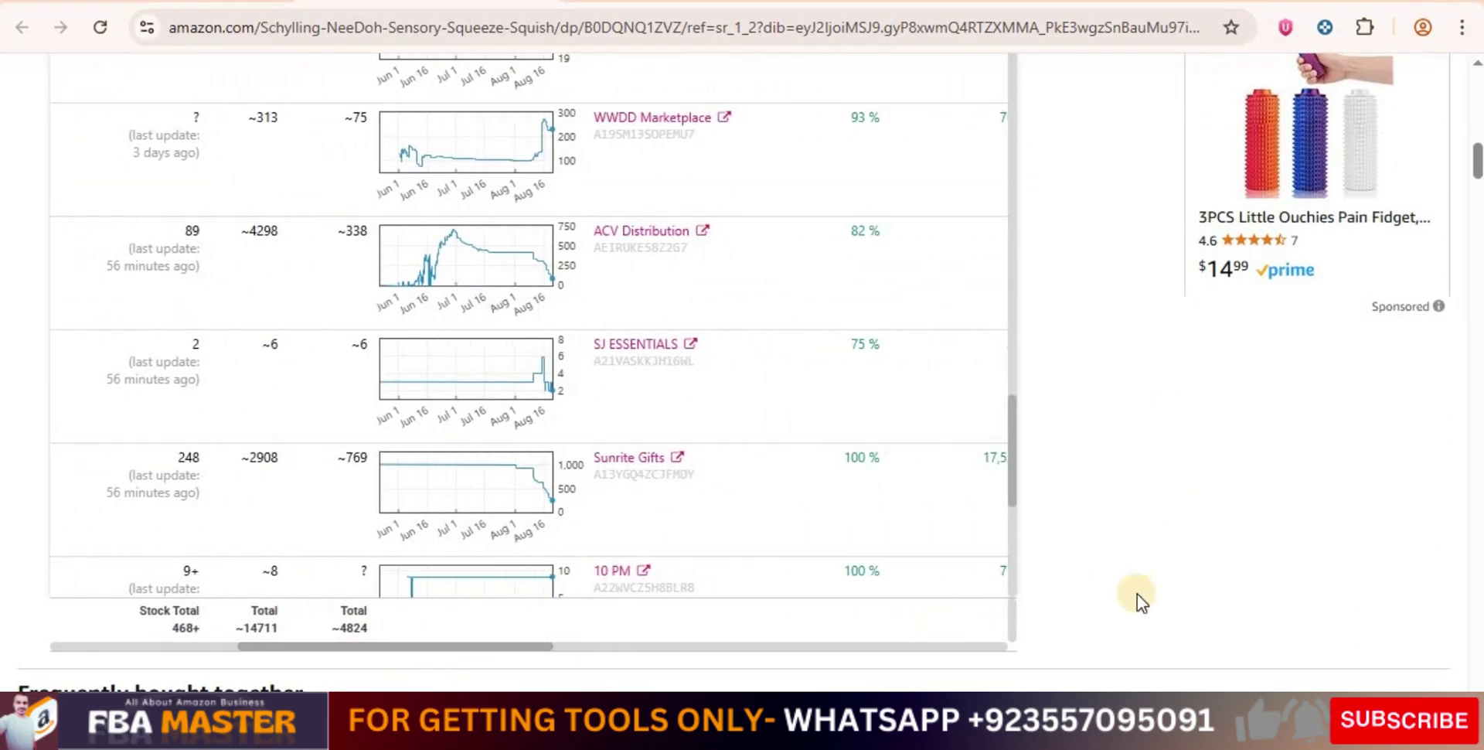
{"action": "scroll", "coordinate": [1137, 596], "scroll_direction": "up", "scroll_amount": 2}
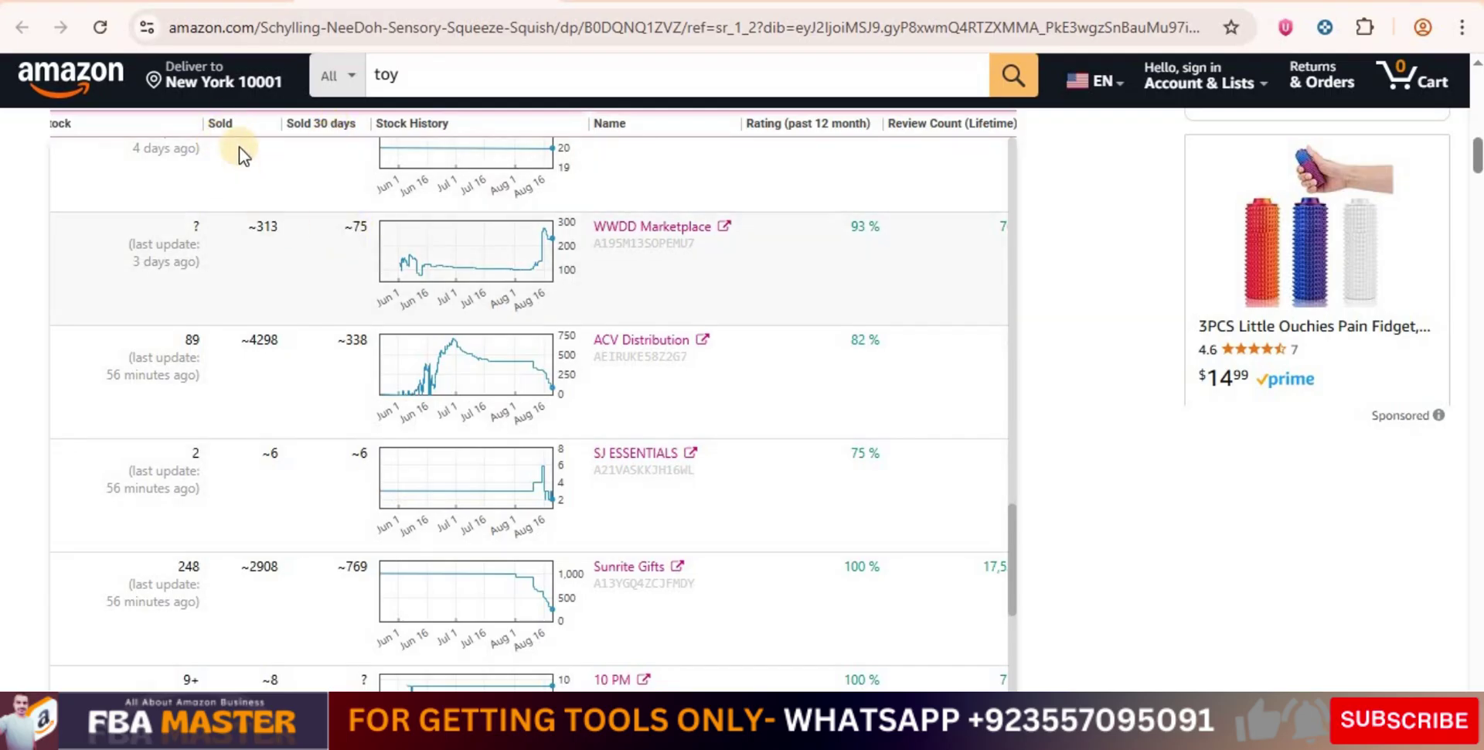
{"action": "mouse_move", "coordinate": [433, 151]}
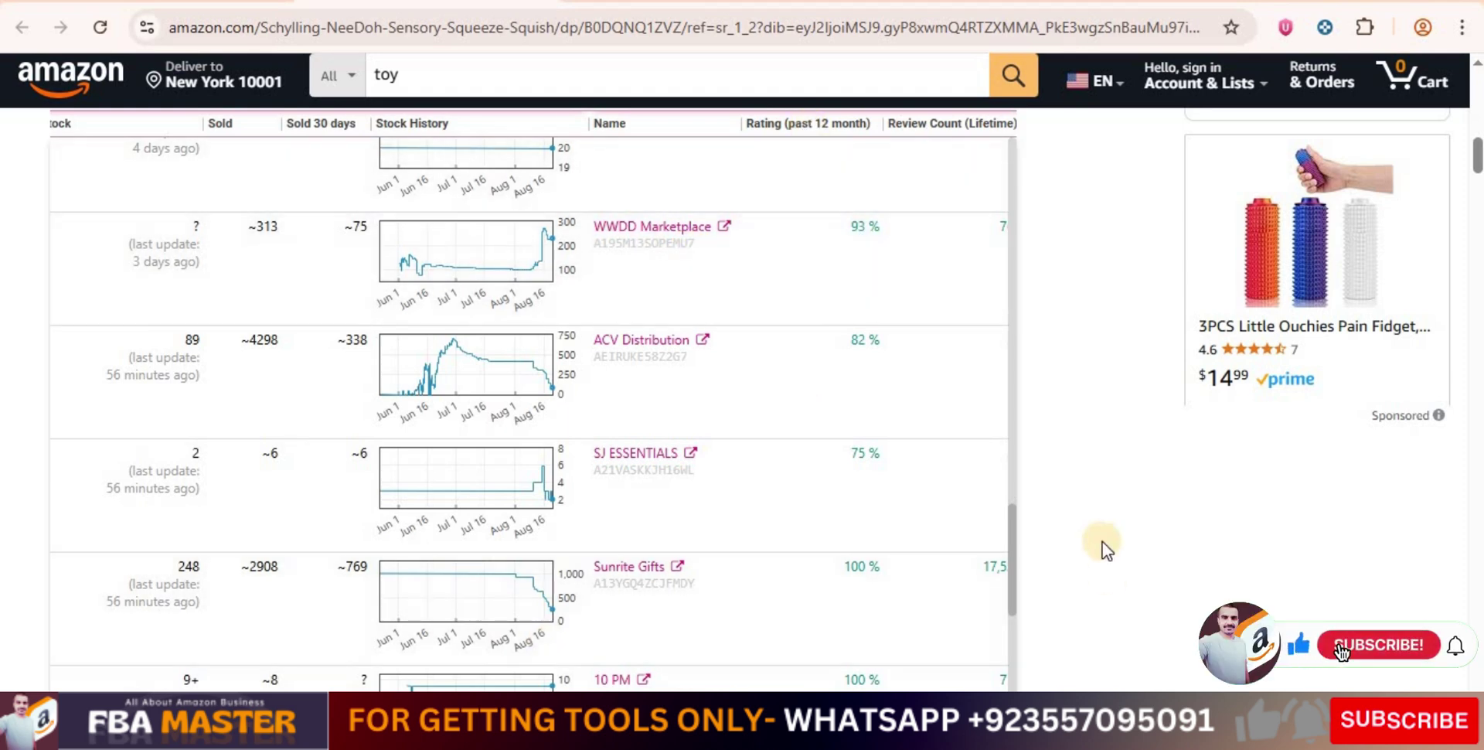
{"action": "mouse_move", "coordinate": [1093, 80]}
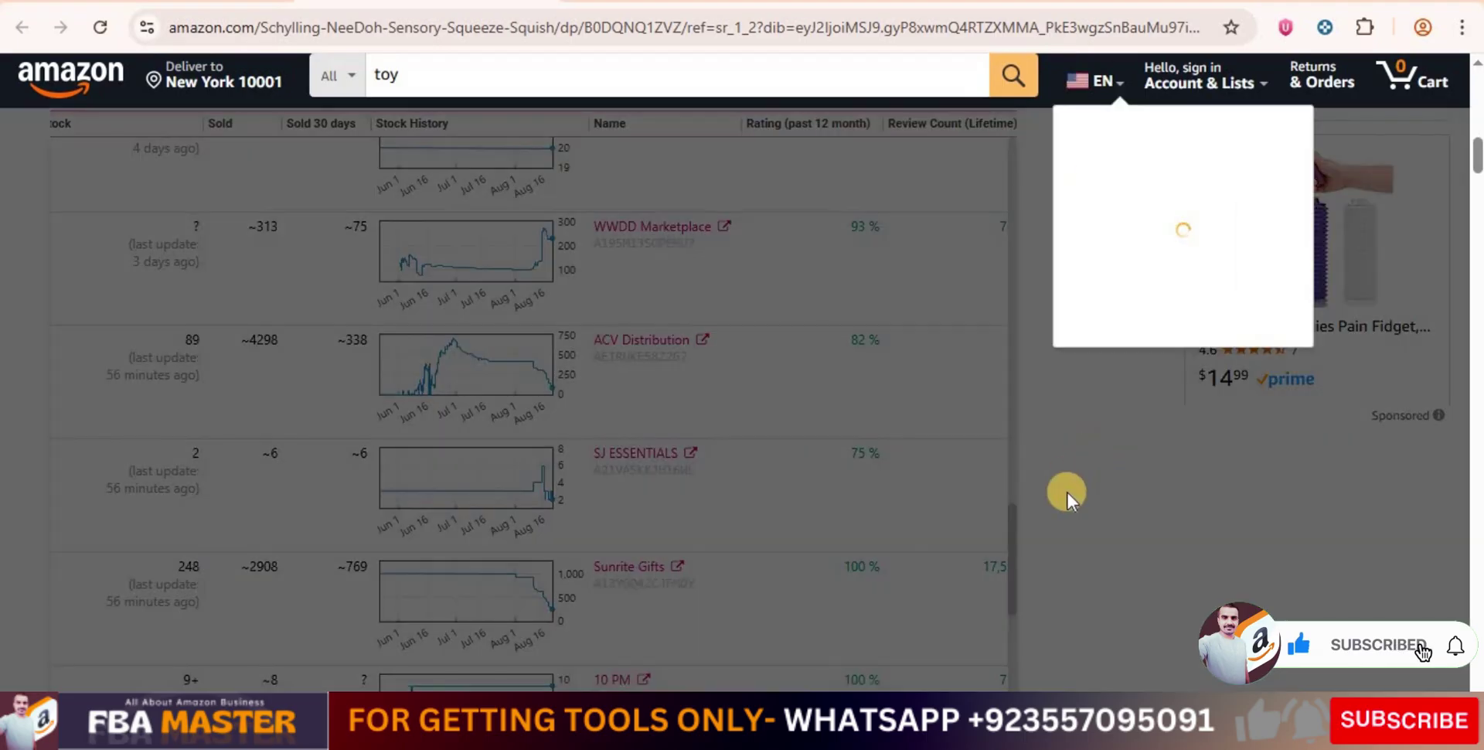
Review the remaining Offers columns, from seller name, rating, review count and ID to Prime, FBA, Last seen and First seen
{"action": "scroll", "coordinate": [1066, 501], "scroll_direction": "down", "scroll_amount": 2}
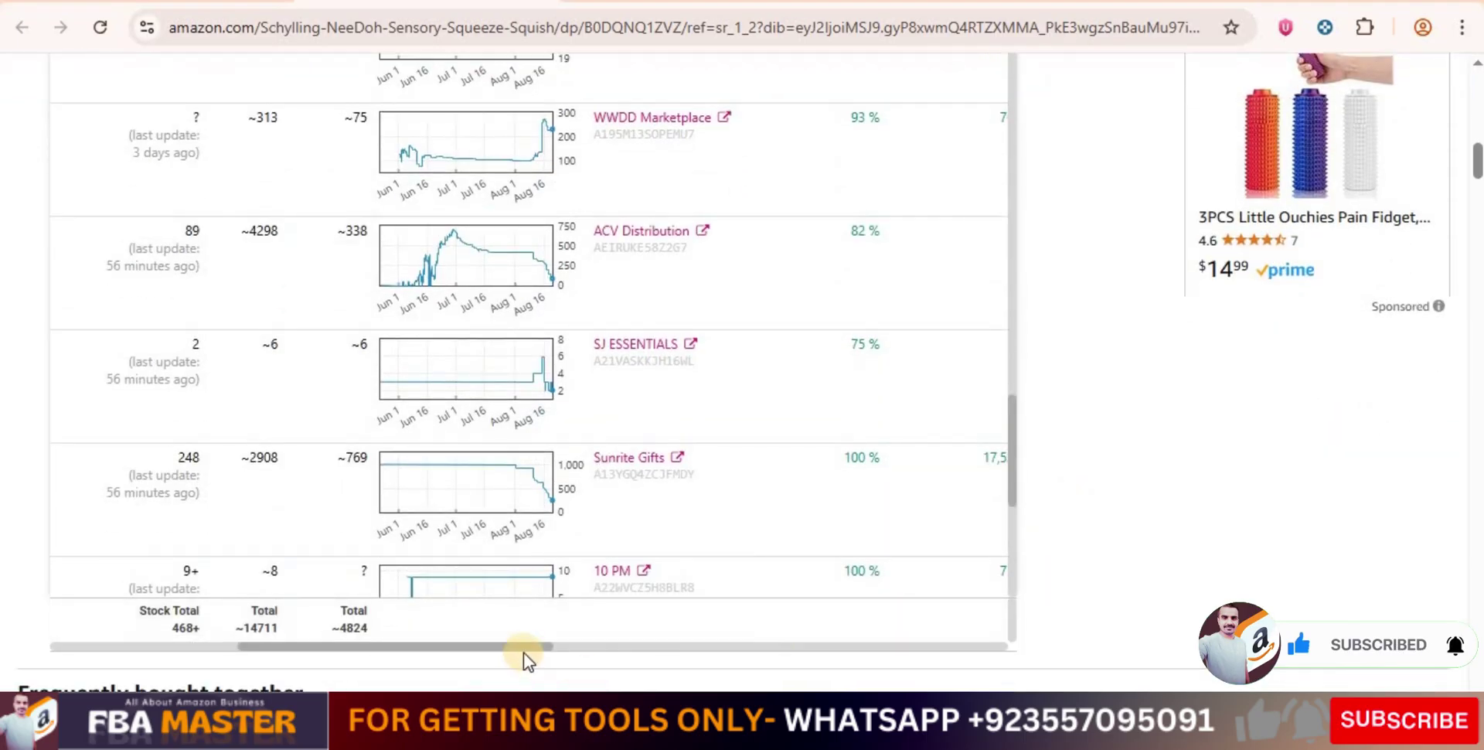
{"action": "left_click_drag", "start_coordinate": [528, 649], "coordinate": [706, 646]}
{"action": "scroll", "coordinate": [1062, 642], "scroll_direction": "up", "scroll_amount": 1}
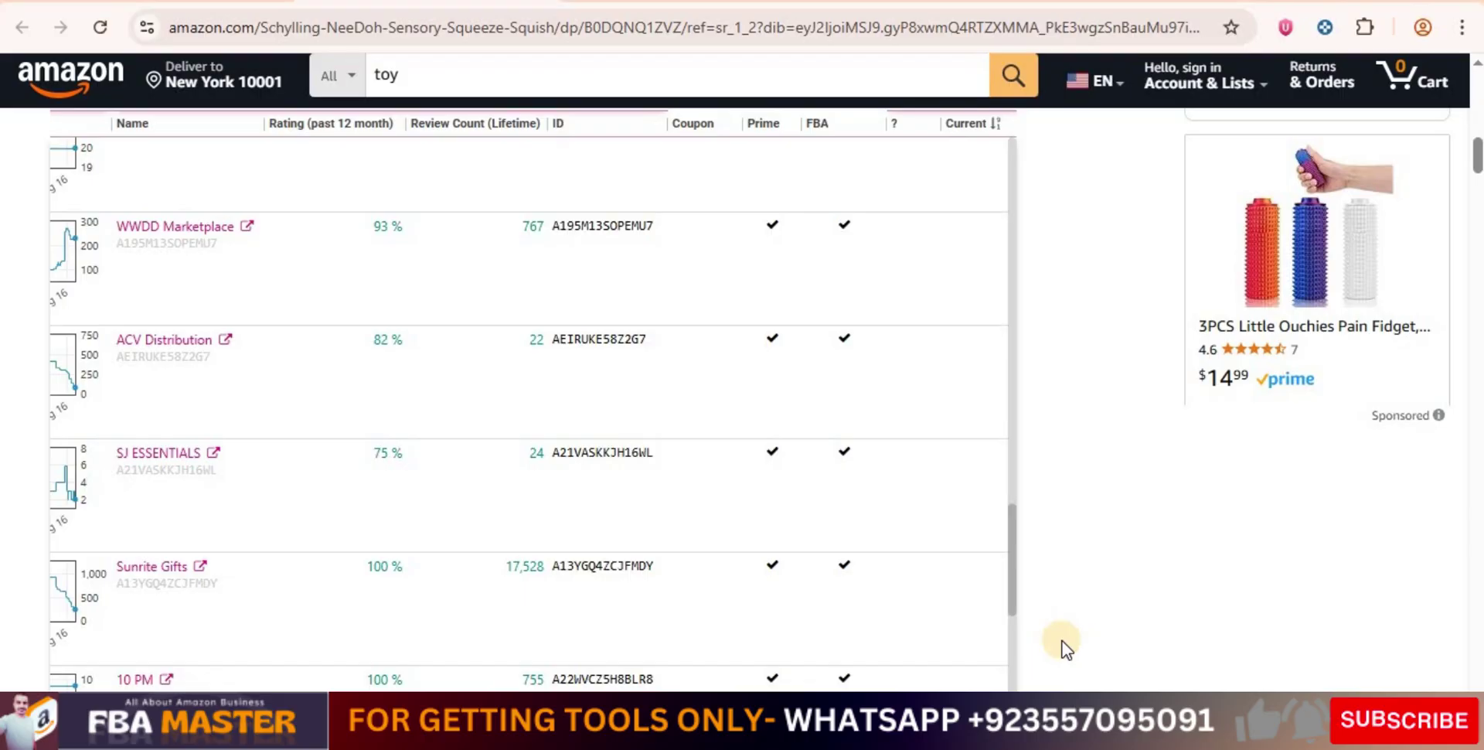
{"action": "key", "text": "ctrl+minus"}
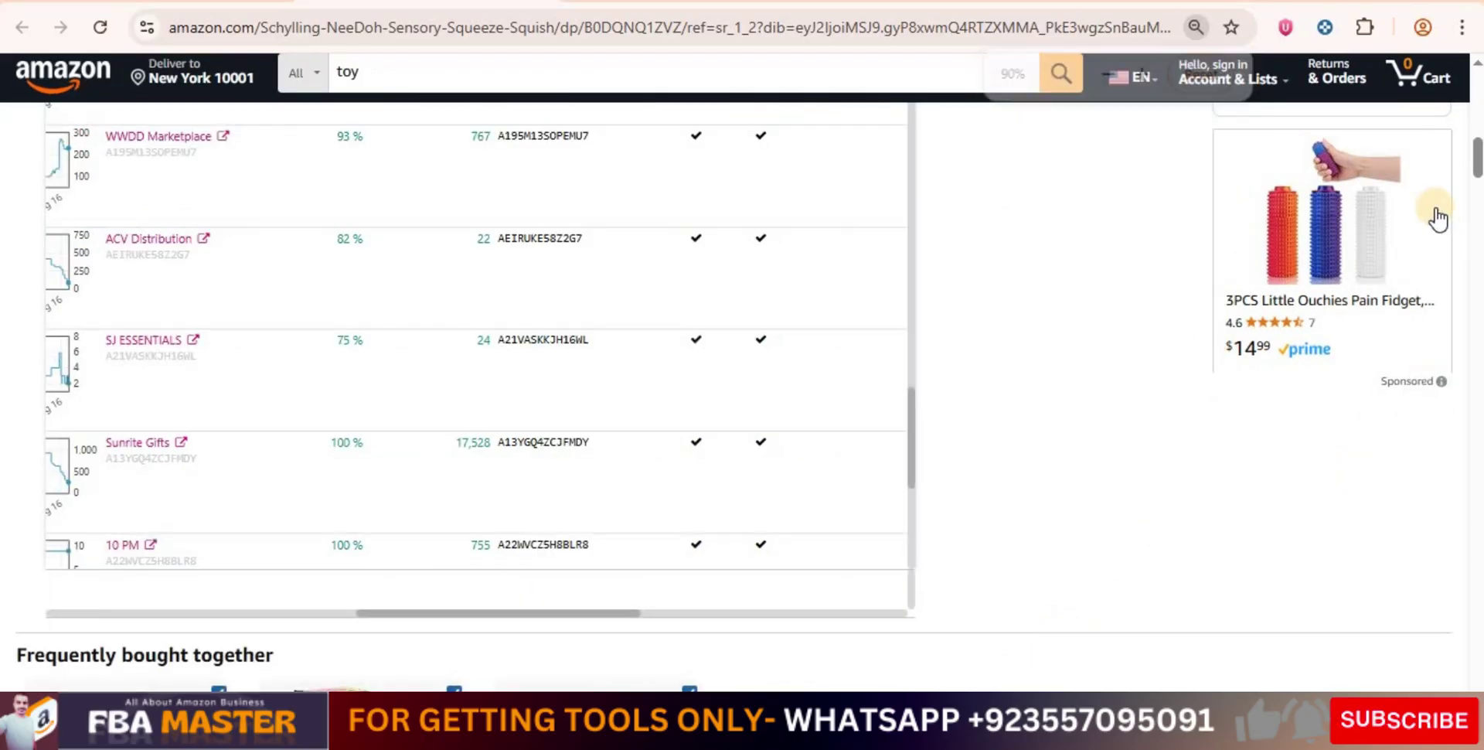
{"action": "left_click_drag", "start_coordinate": [1477, 151], "coordinate": [1479, 147]}
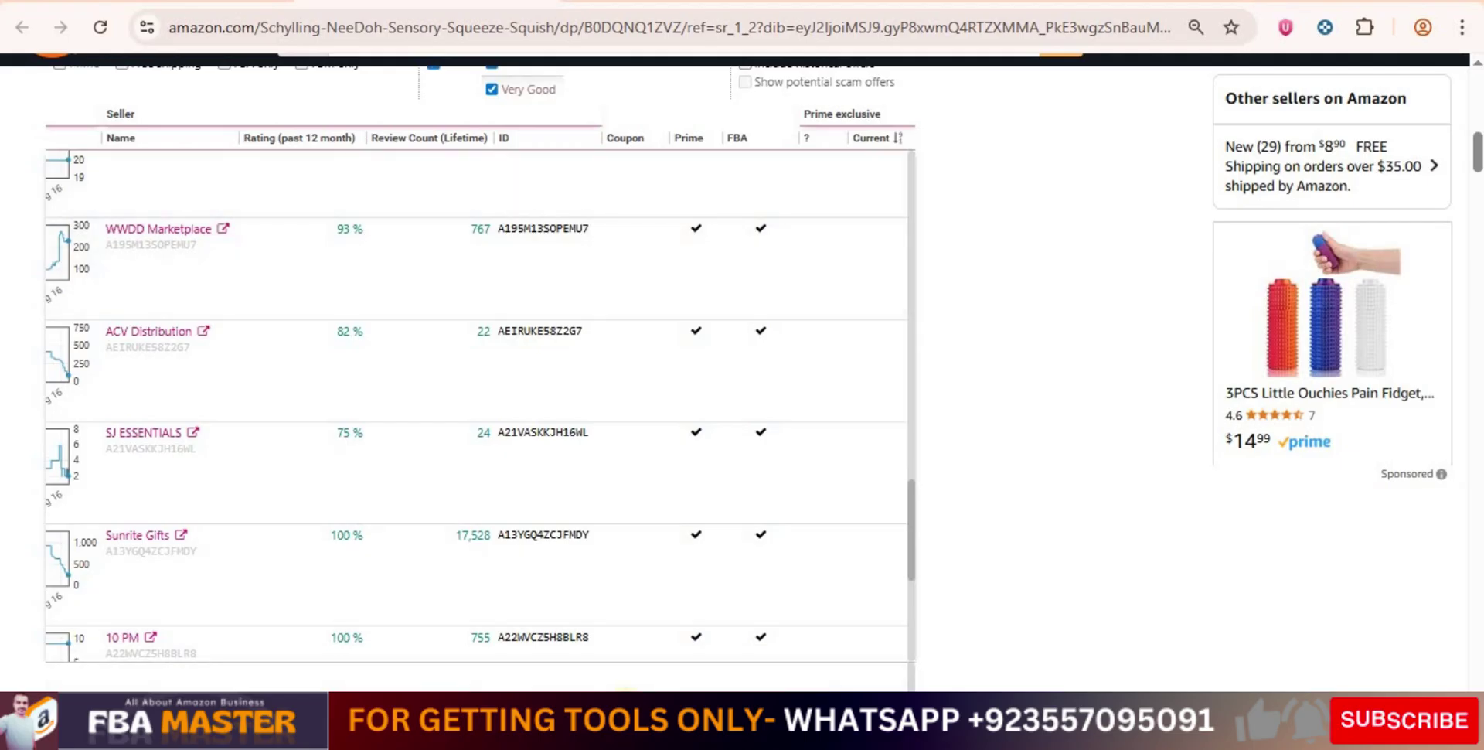
{"action": "left_click_drag", "start_coordinate": [627, 688], "coordinate": [831, 688]}
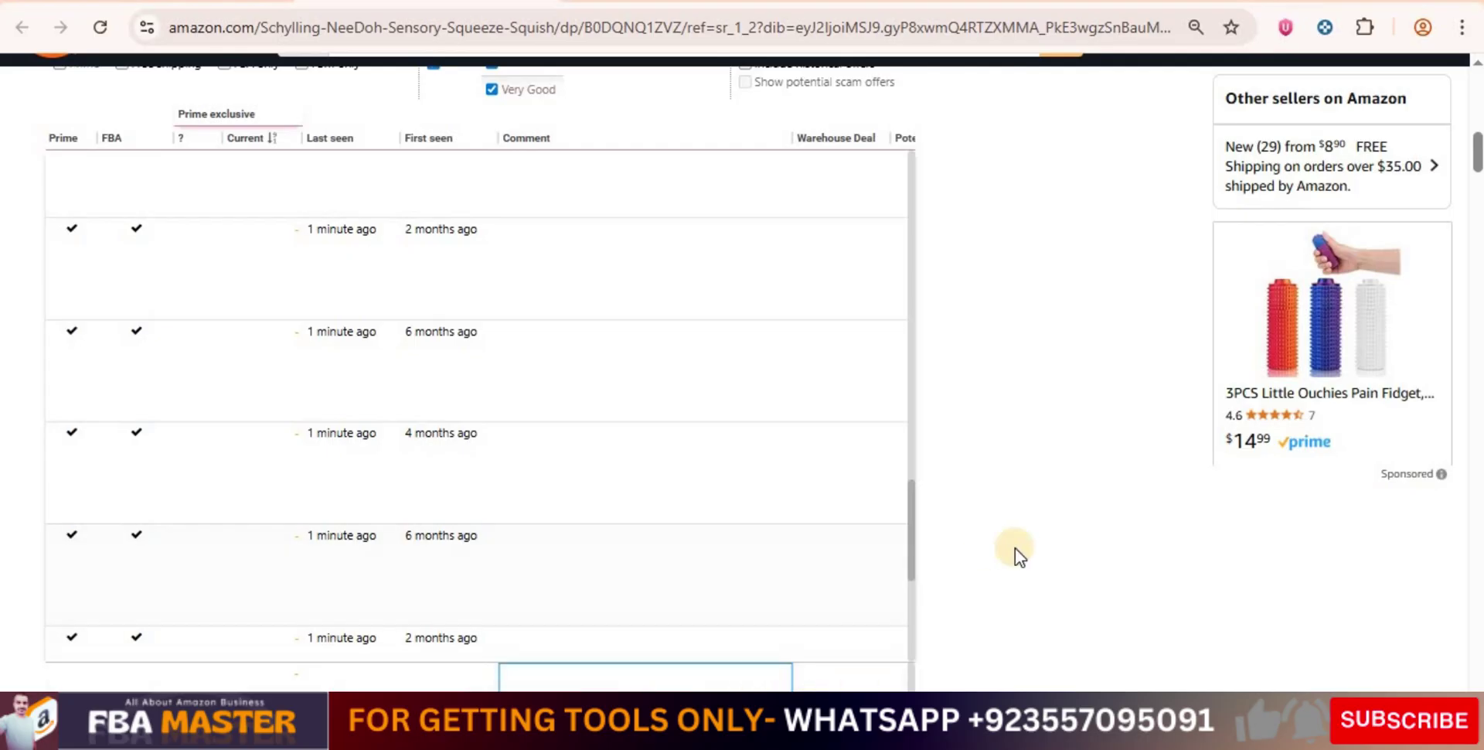
Limit the offers' Condition filter to New, excluding Collectible and Very Good
{"action": "scroll", "coordinate": [1015, 548], "scroll_direction": "up", "scroll_amount": 3}
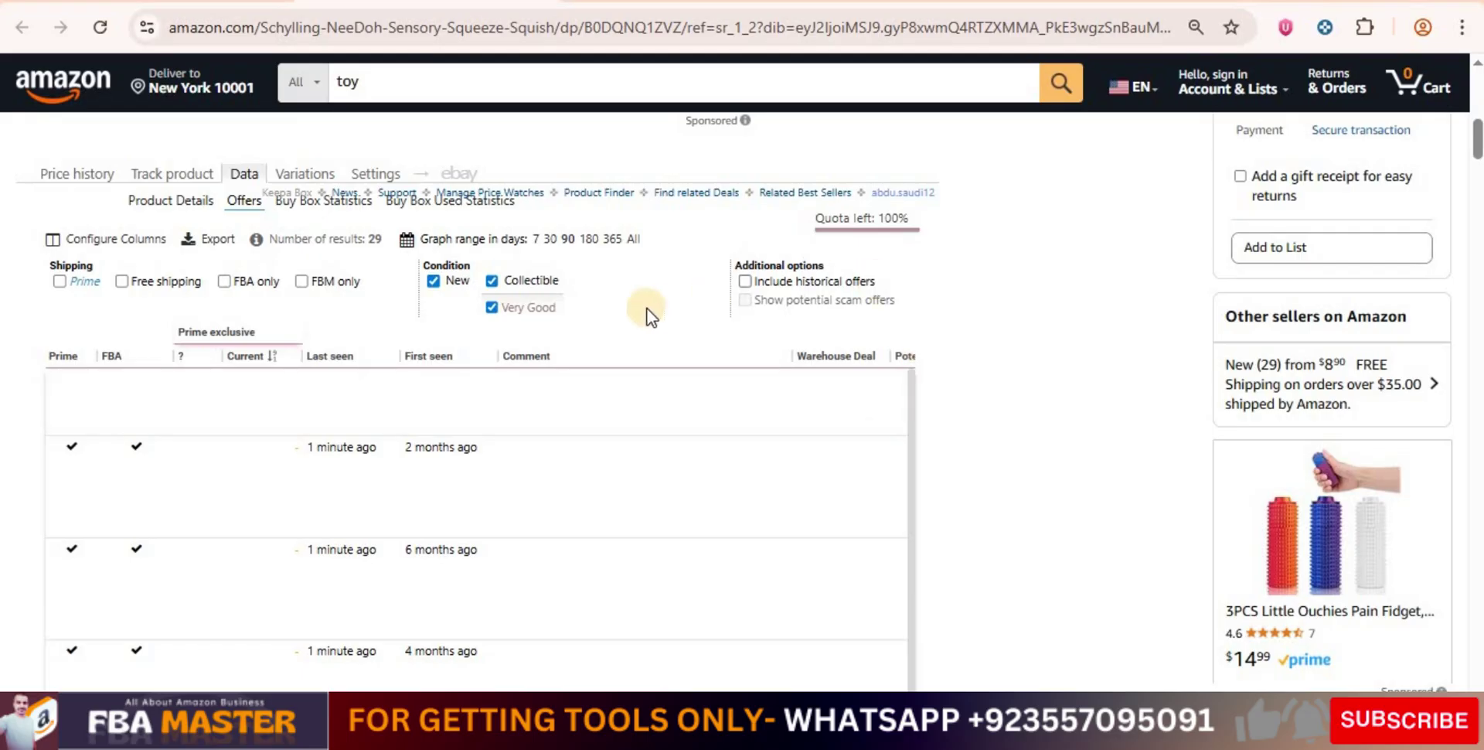
{"action": "left_click", "coordinate": [493, 282]}
{"action": "left_click", "coordinate": [425, 286]}
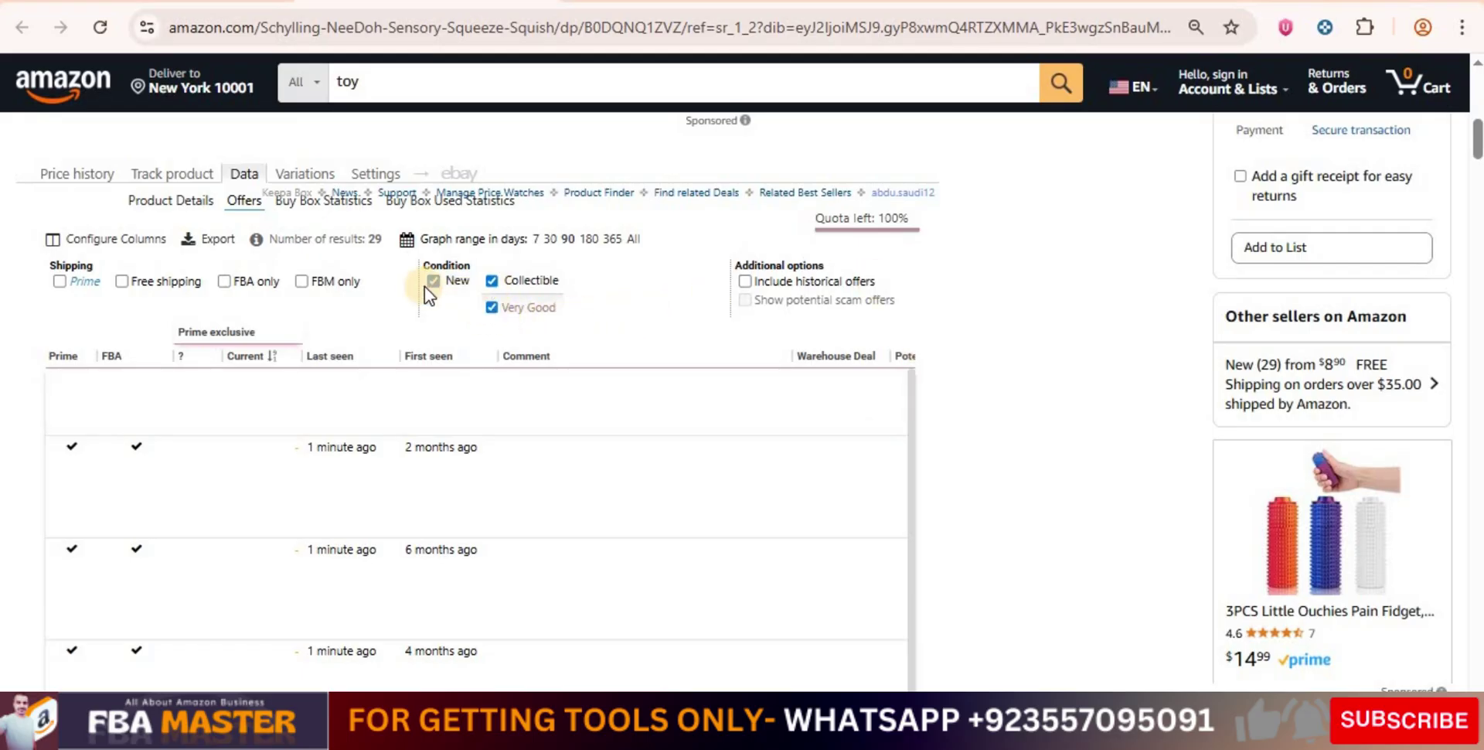
{"action": "left_click", "coordinate": [490, 280]}
{"action": "left_click", "coordinate": [492, 280]}
Compare the FBA only and FBM only shipping filters, and keep FBA only together with Free shipping
{"action": "left_click", "coordinate": [223, 282]}
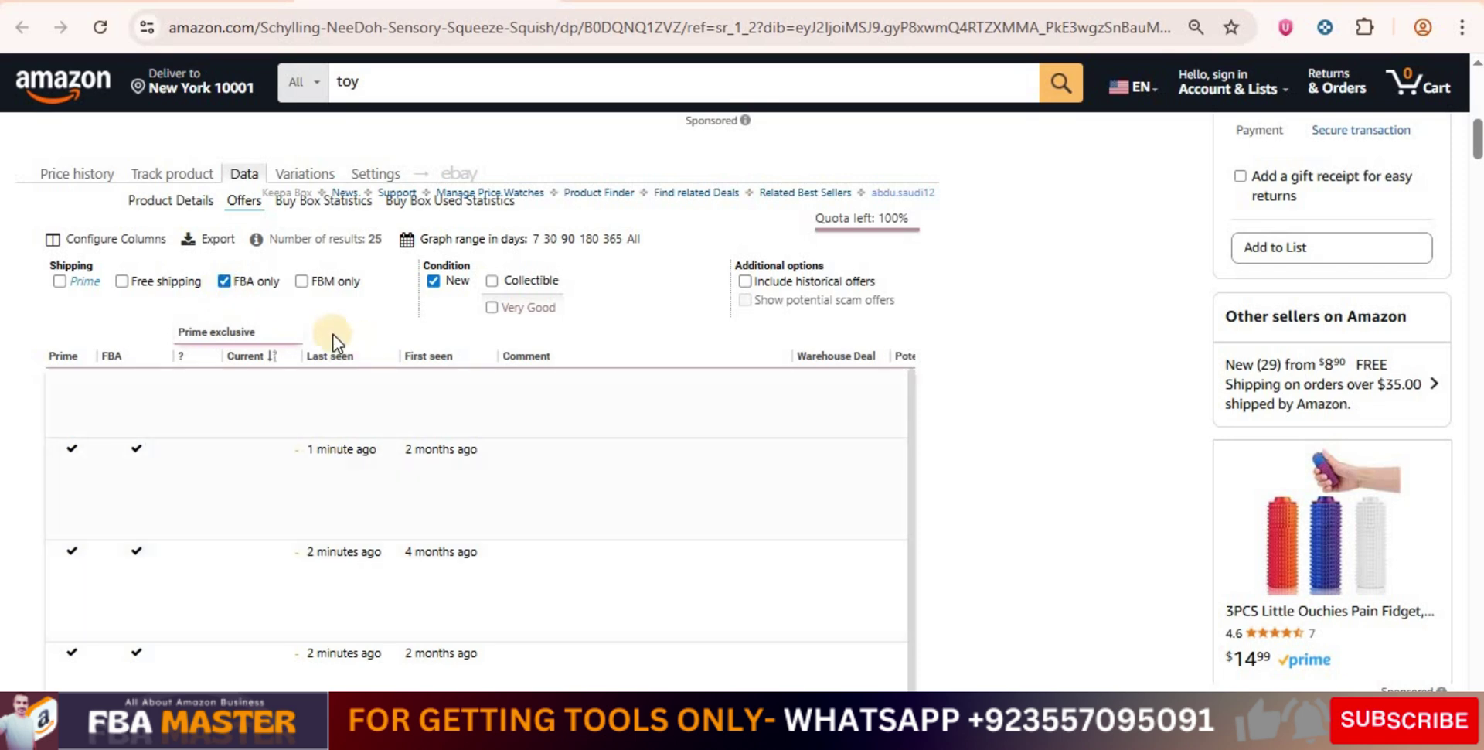
{"action": "left_click", "coordinate": [302, 282]}
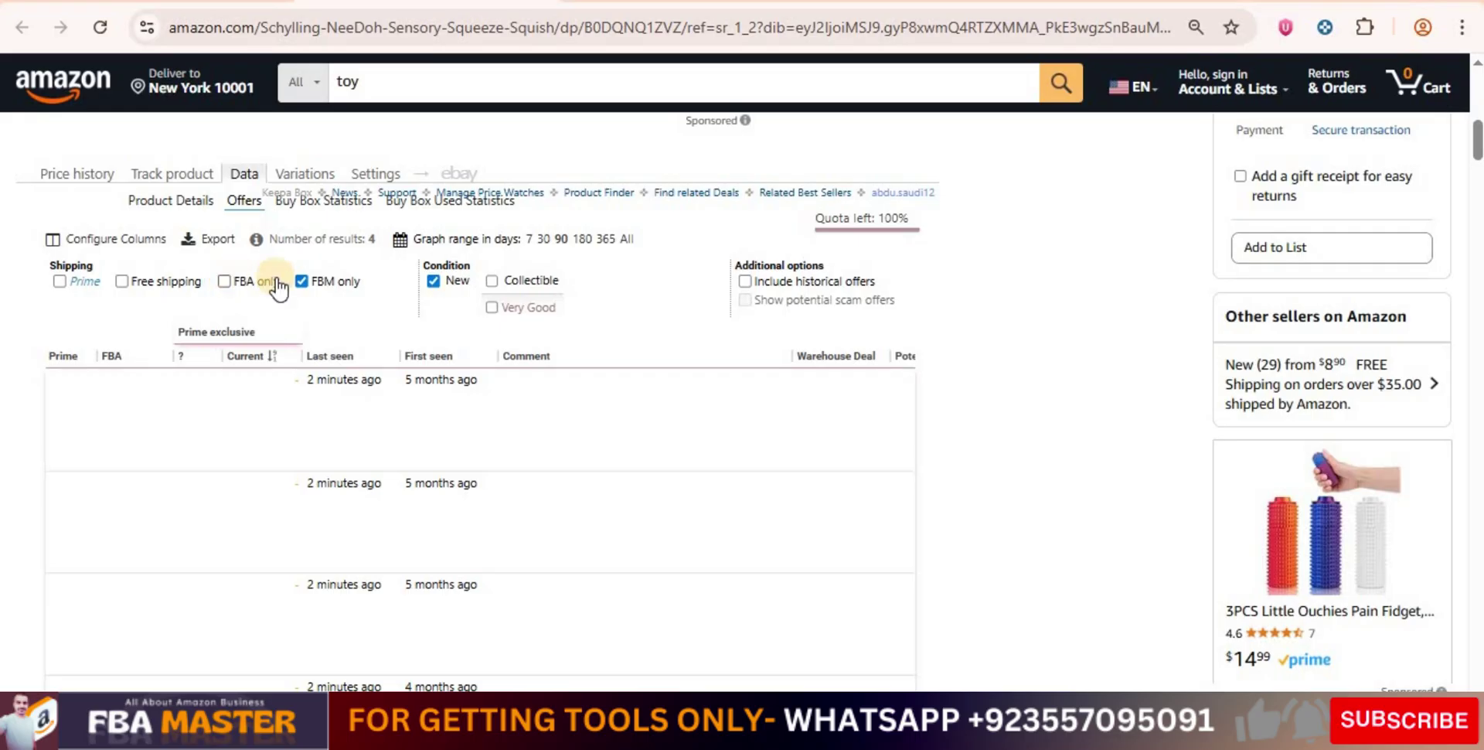
{"action": "left_click", "coordinate": [225, 282]}
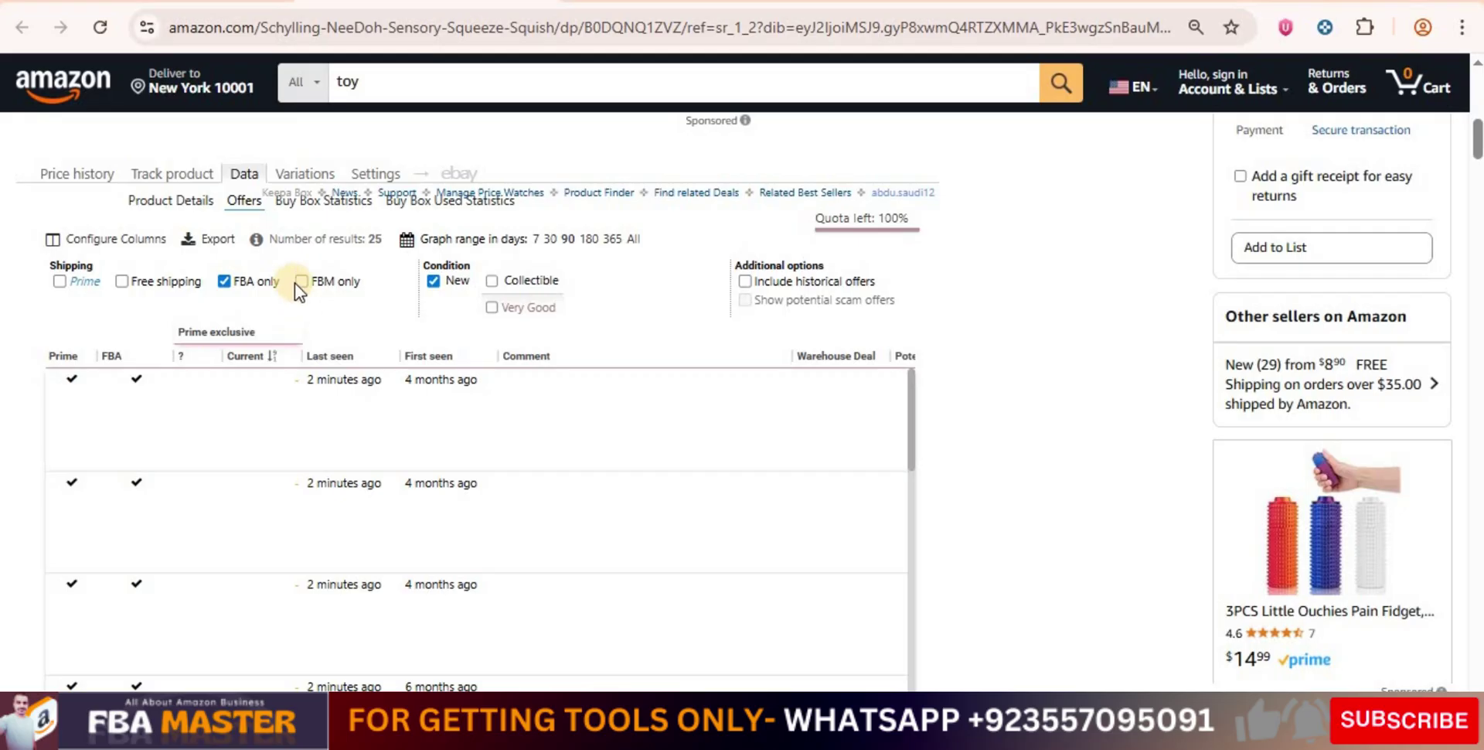
{"action": "left_click", "coordinate": [140, 285]}
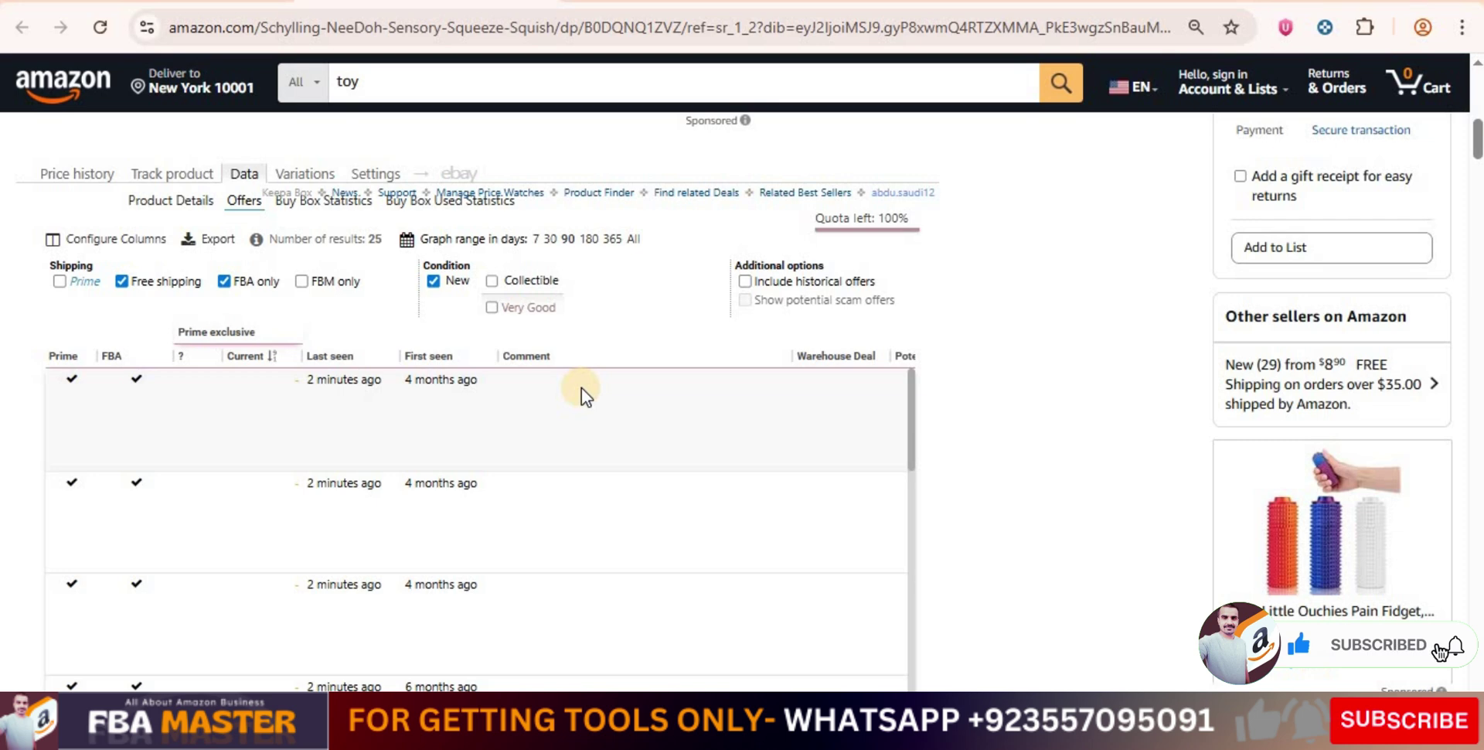
Try hiding the seller Rating and Review Count columns in the Offers column configuration, and restore them
{"action": "left_click", "coordinate": [137, 241]}
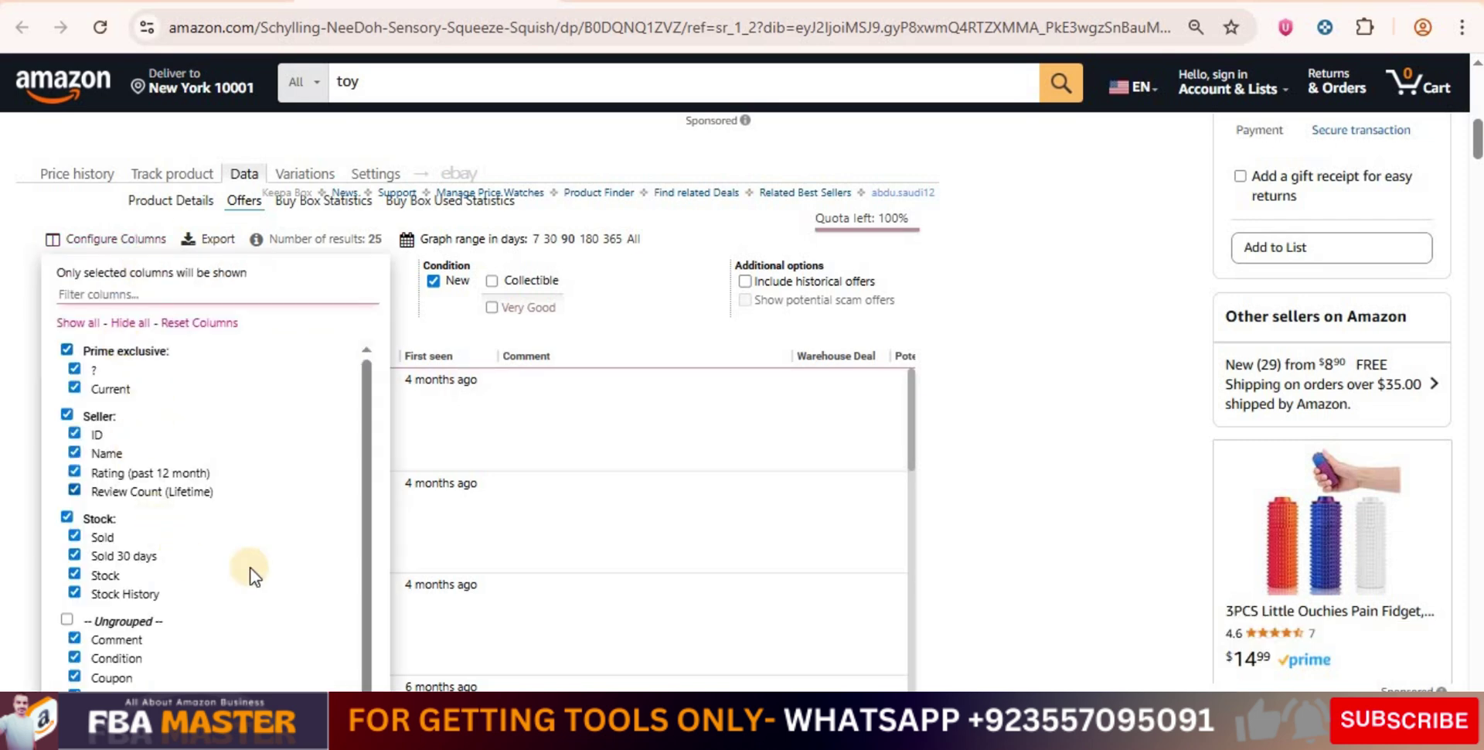
{"action": "left_click_drag", "start_coordinate": [370, 567], "coordinate": [372, 606]}
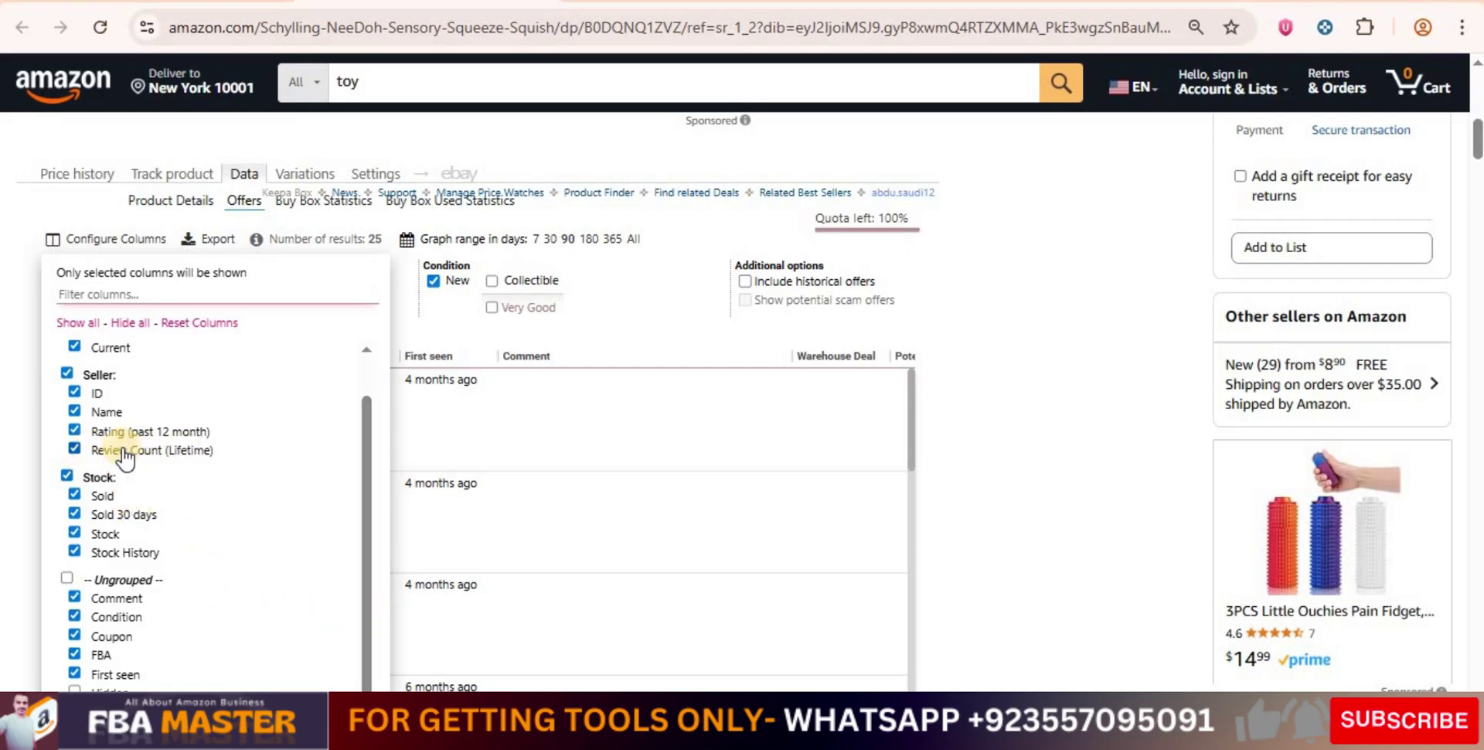
{"action": "left_click", "coordinate": [73, 430]}
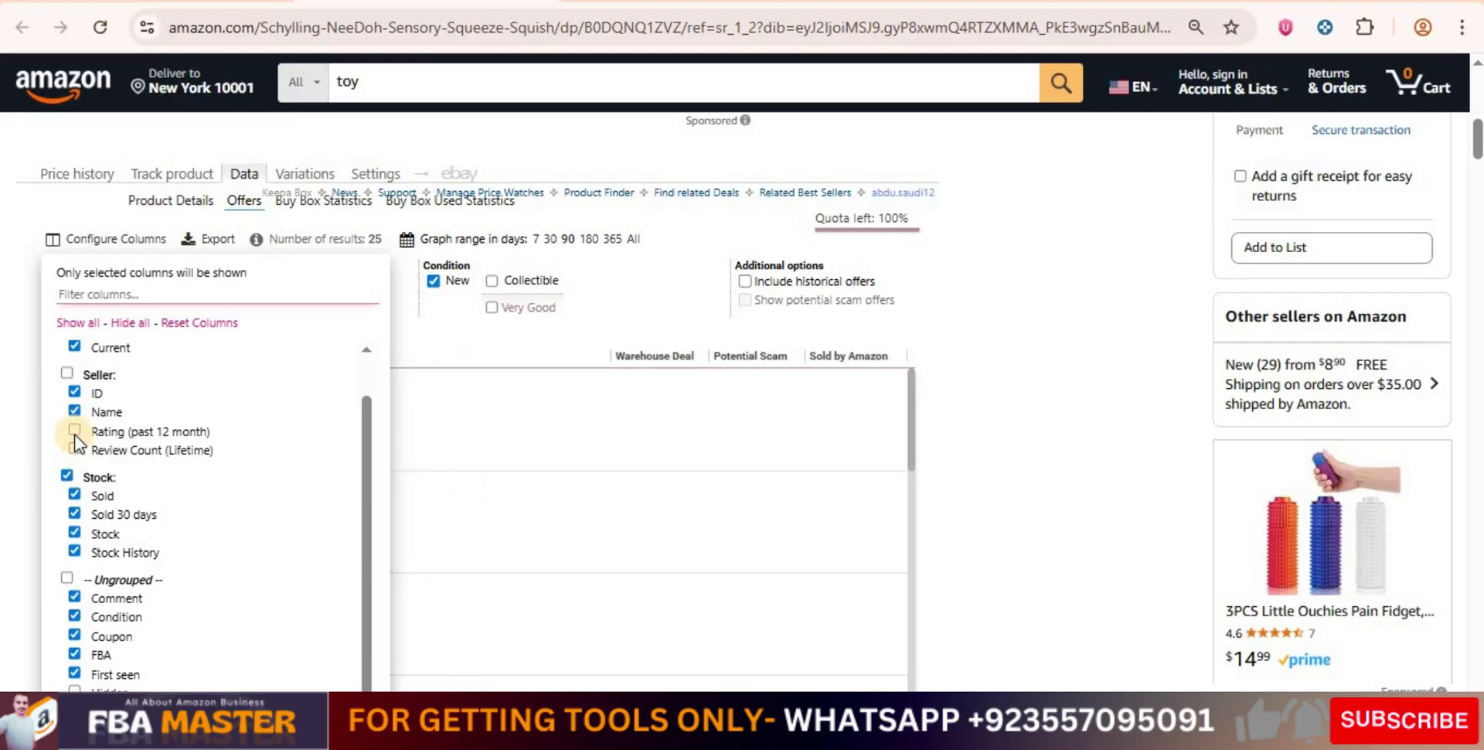
{"action": "left_click", "coordinate": [75, 430]}
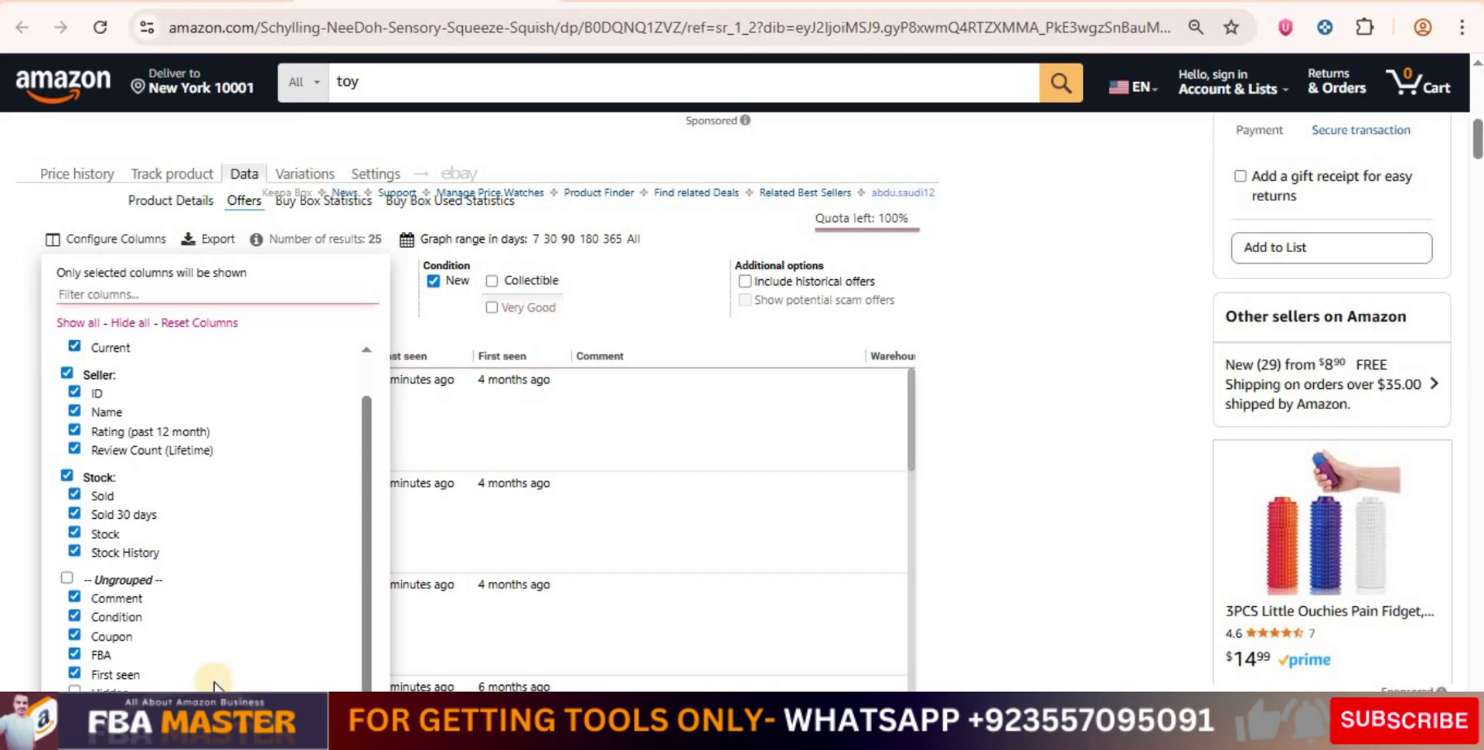
Sort the offers by Last seen and close the column configuration
{"action": "left_click", "coordinate": [420, 353]}
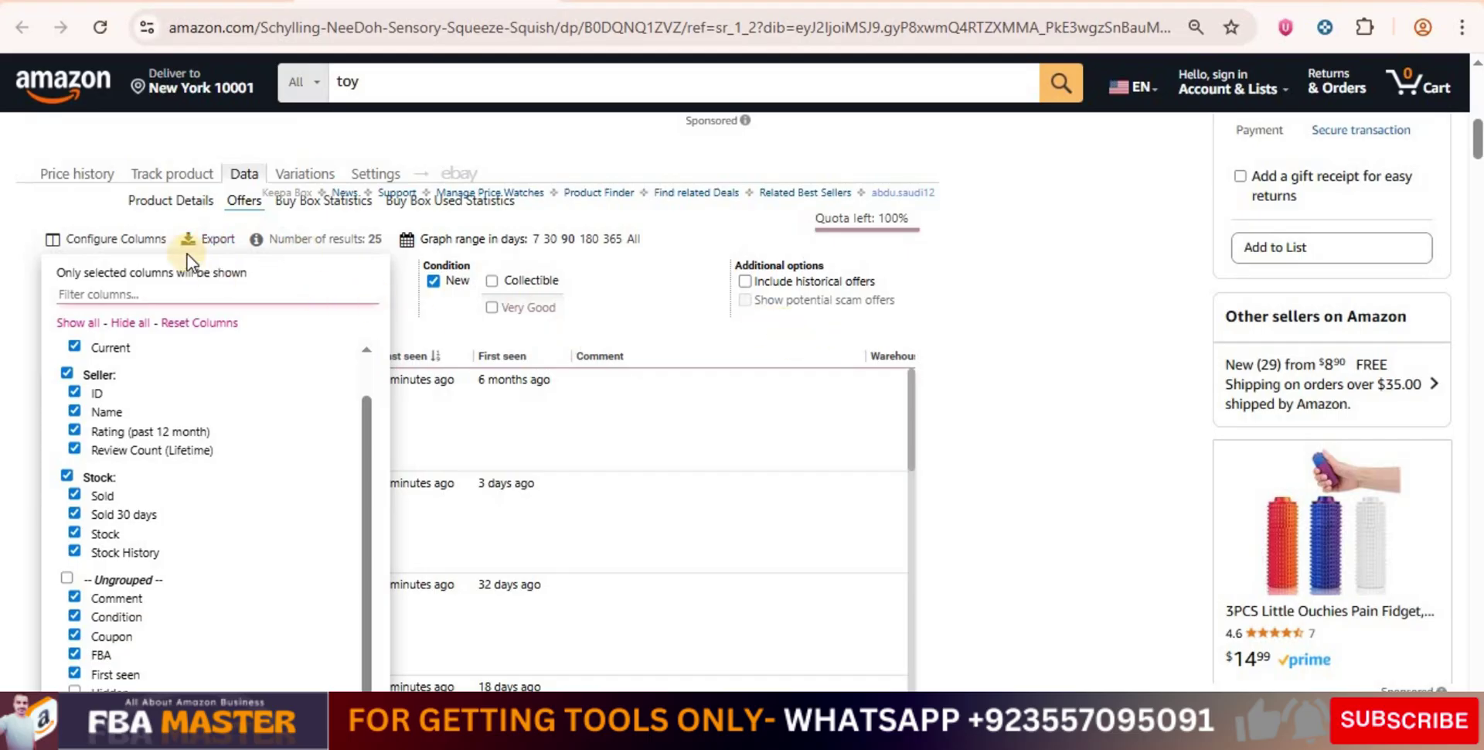
{"action": "left_click", "coordinate": [85, 239]}
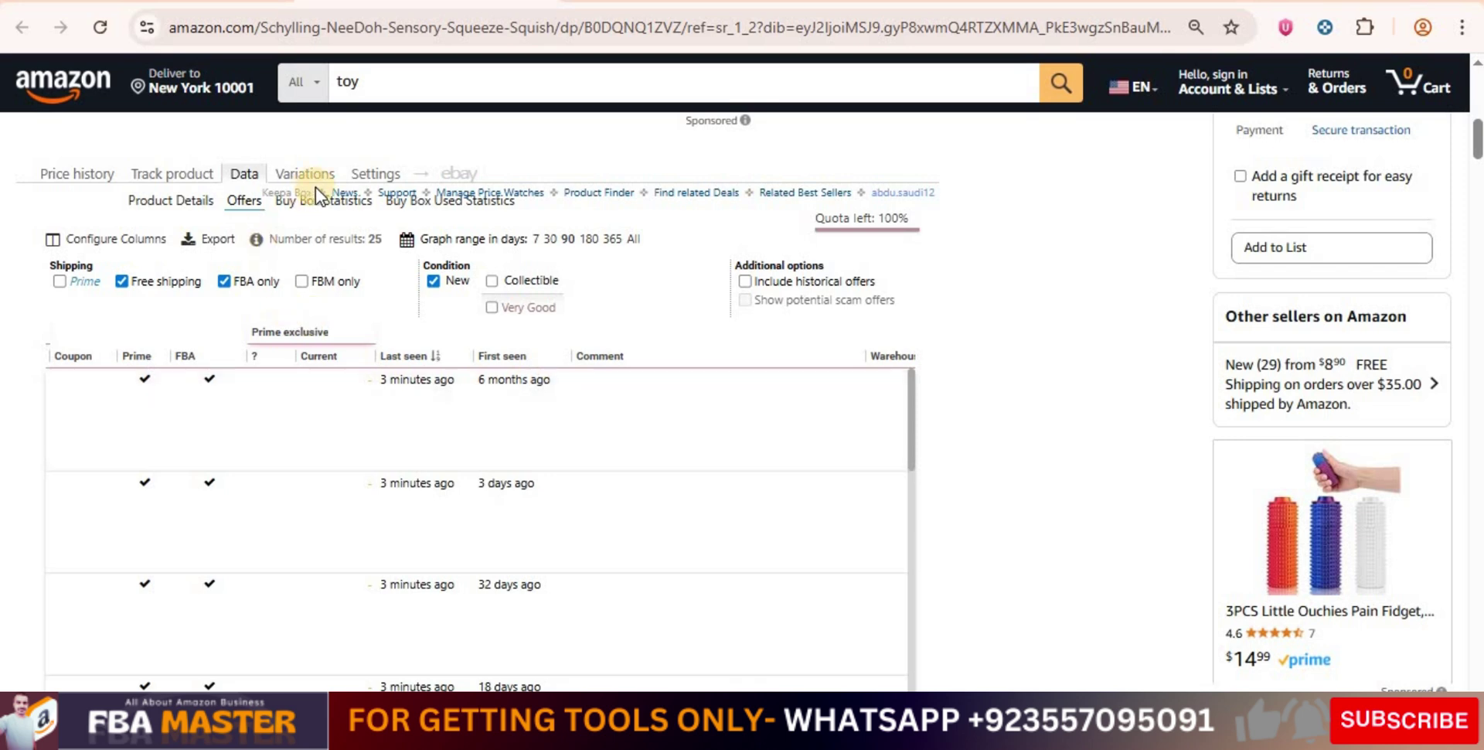
Review each seller's New Buy Box share, price, stock, rating and last win in Buy Box Statistics, and check Buy Box Used Statistics
{"action": "left_click", "coordinate": [325, 205]}
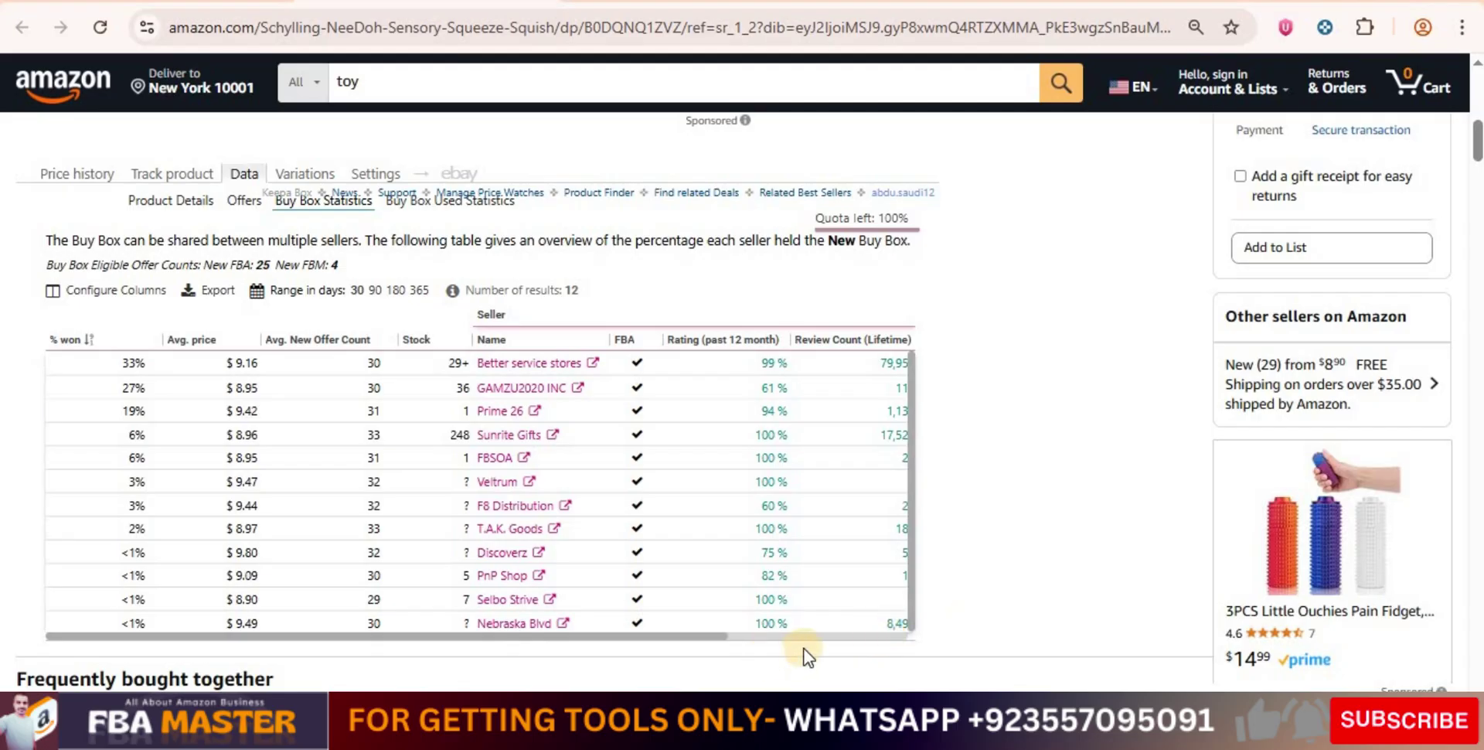
{"action": "left_click", "coordinate": [895, 639]}
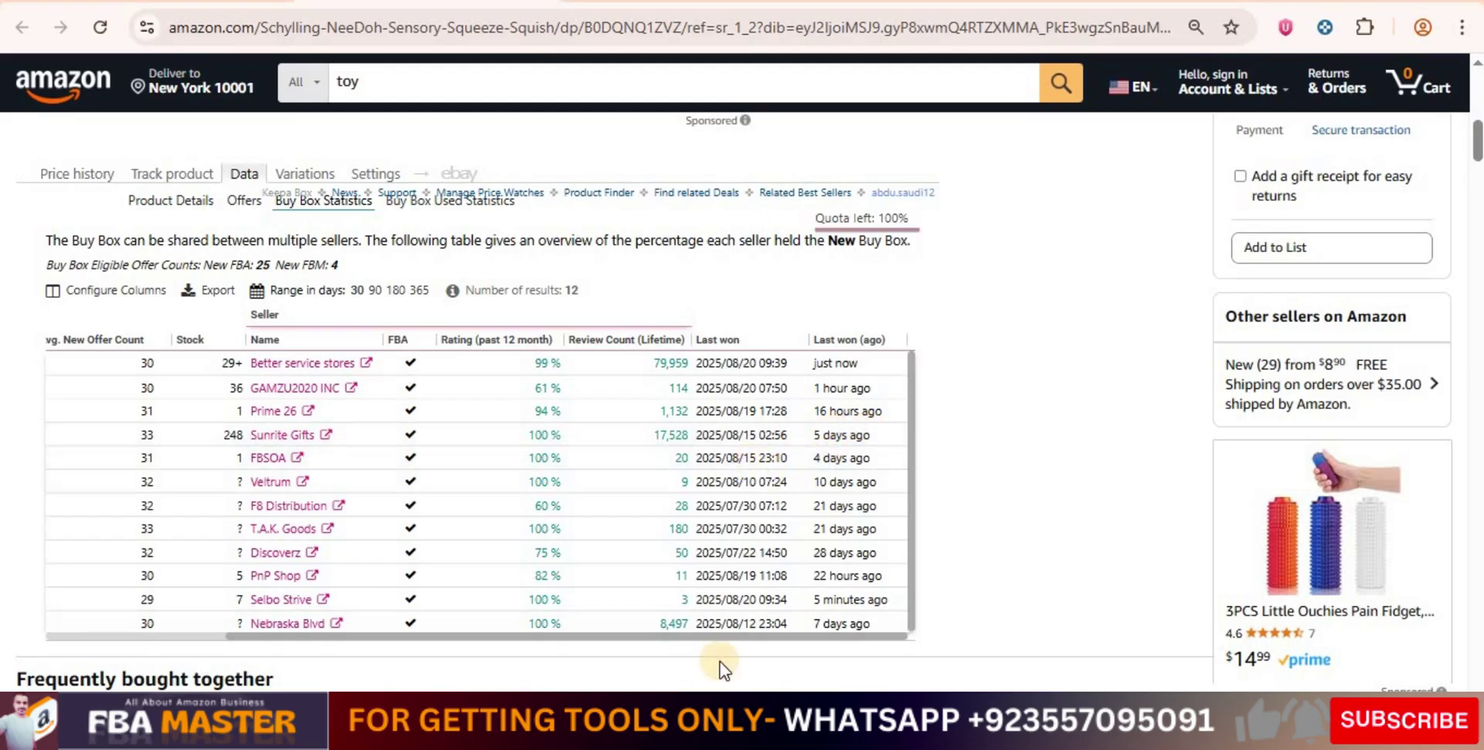
{"action": "left_click_drag", "start_coordinate": [844, 638], "coordinate": [440, 645]}
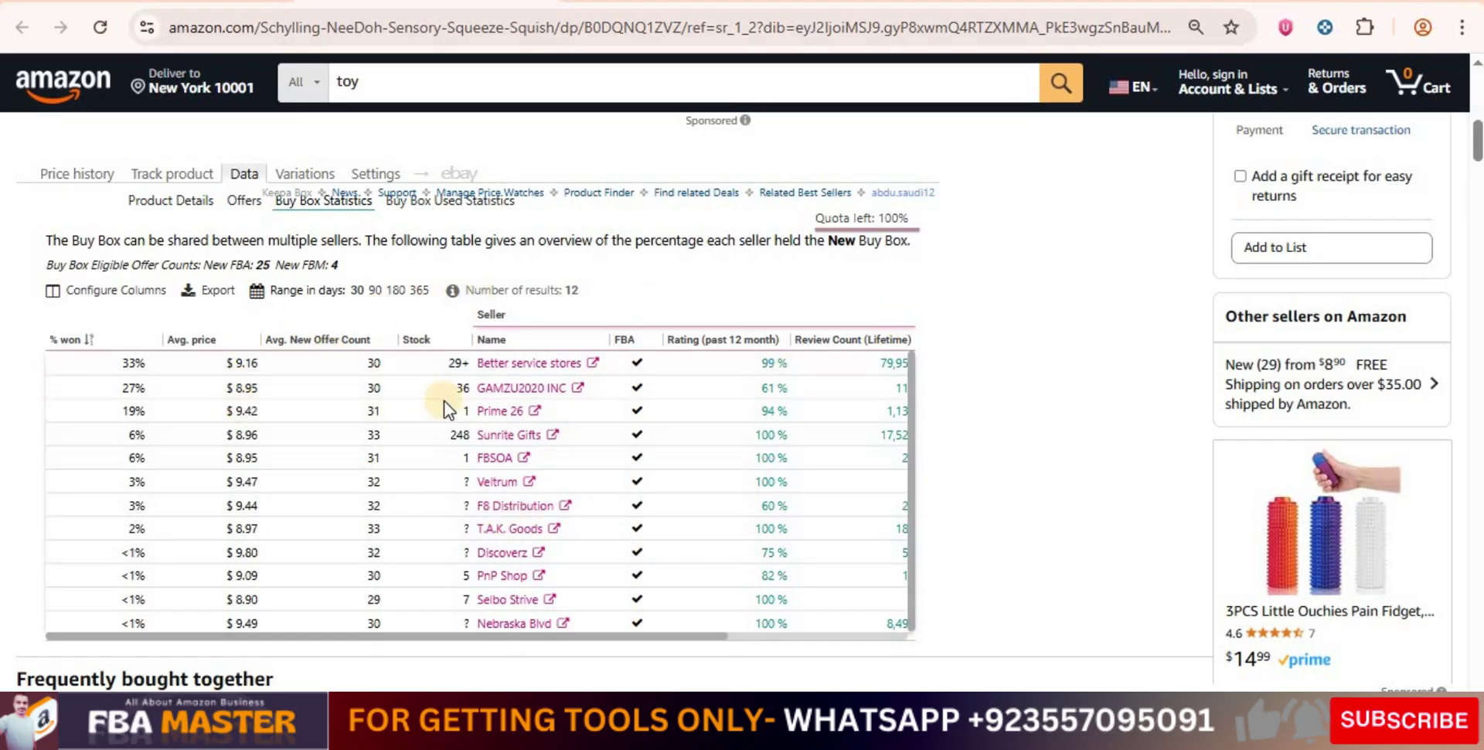
{"action": "left_click", "coordinate": [434, 214]}
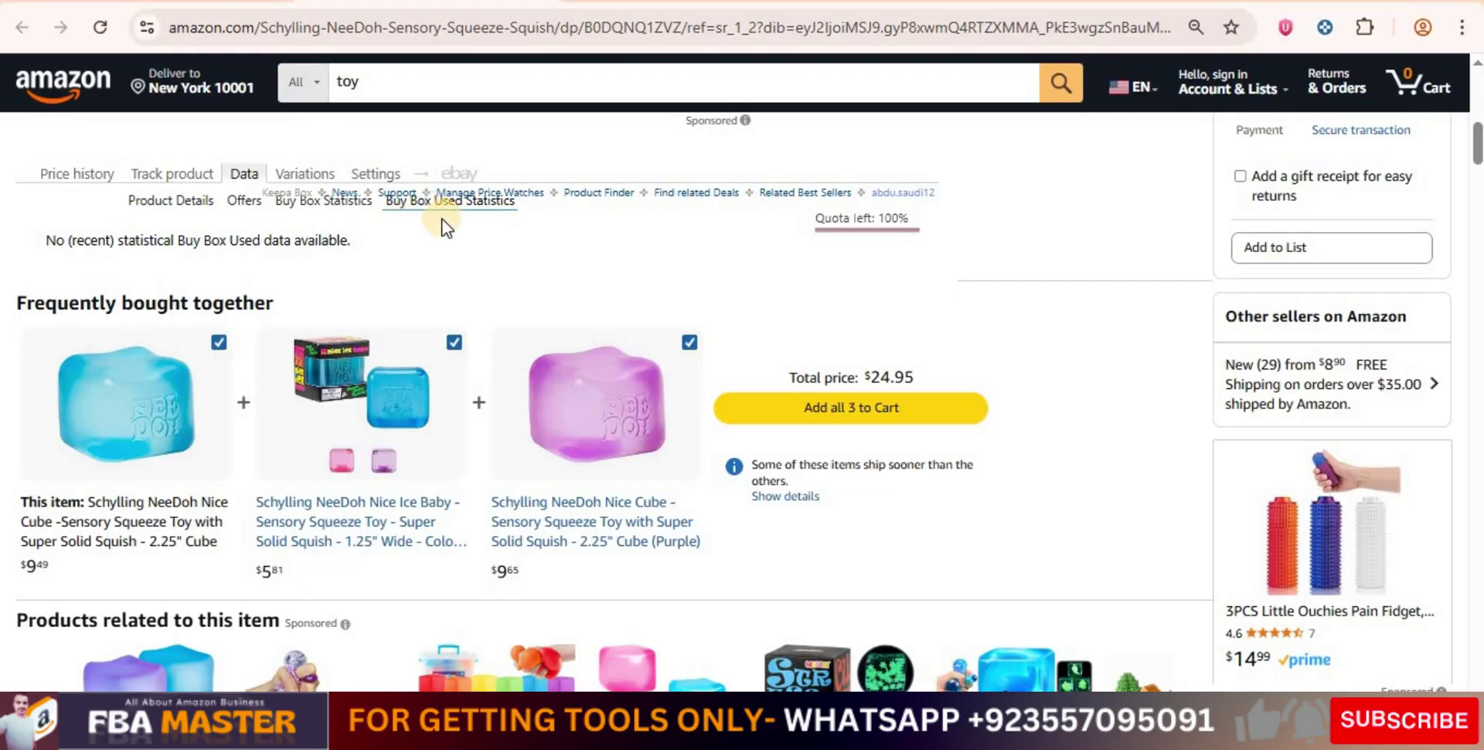
{"action": "left_click", "coordinate": [341, 203]}
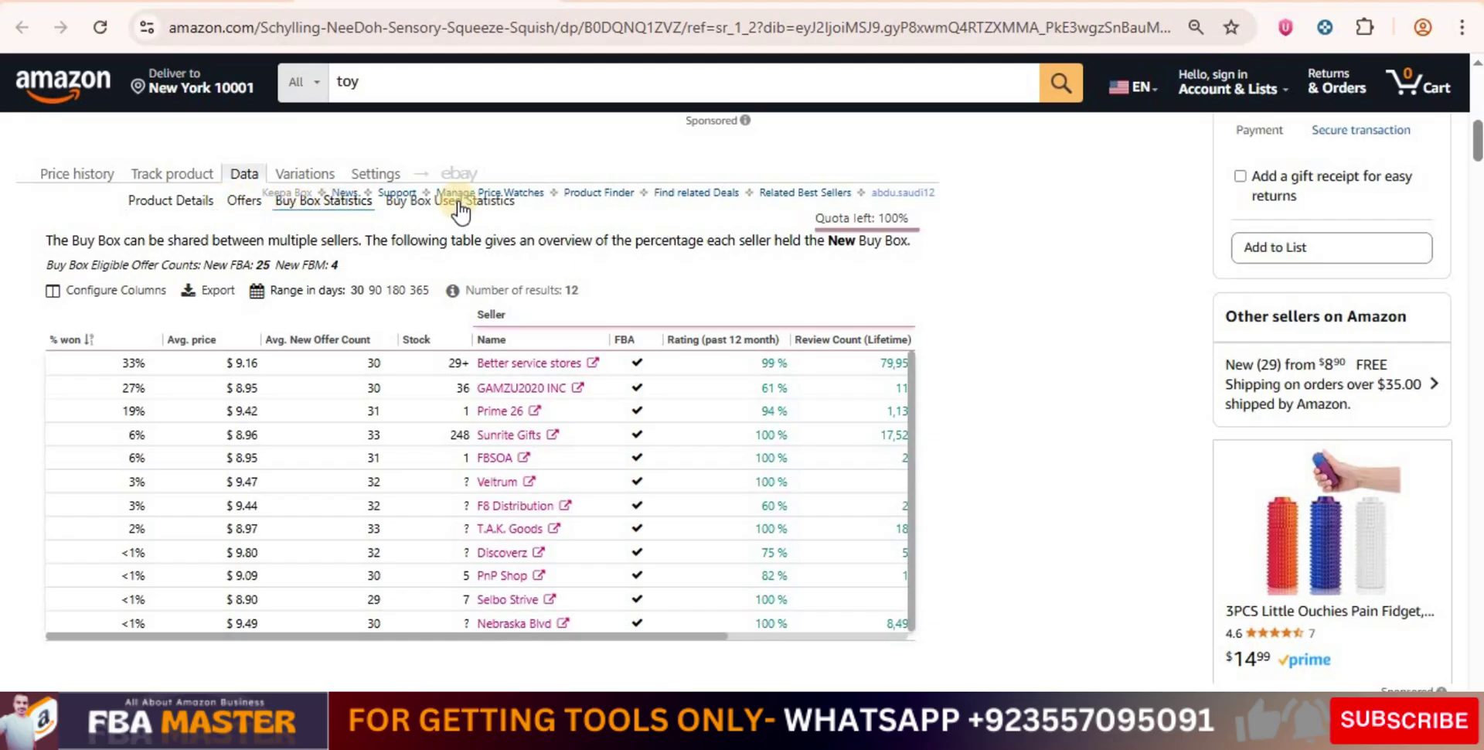
Show the product's Variations in Keepa and compare the color variants' prices, monthly purchases, ASINs, EANs and New Offer Count histories
{"action": "left_click", "coordinate": [292, 176]}
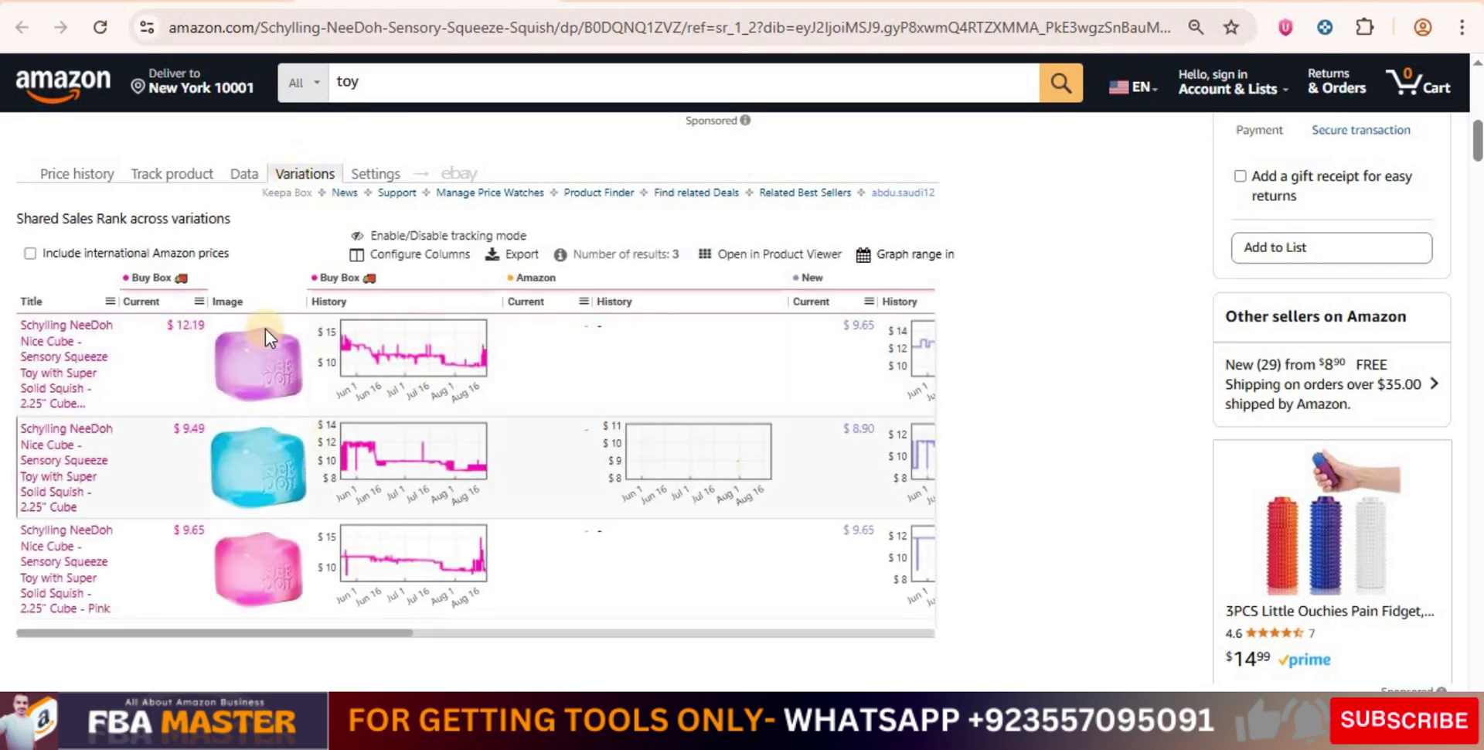
{"action": "scroll", "coordinate": [664, 444], "scroll_direction": "up", "scroll_amount": 6}
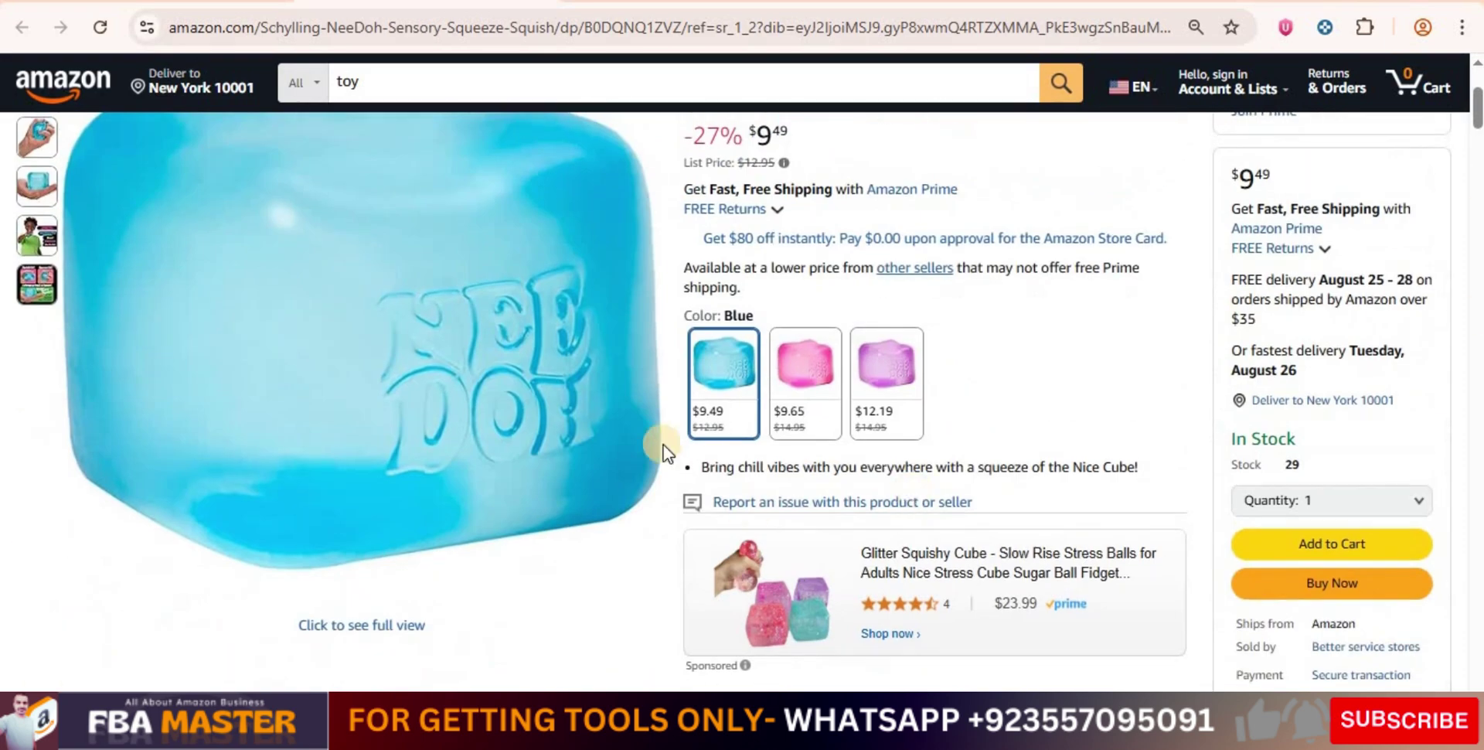
{"action": "scroll", "coordinate": [1020, 411], "scroll_direction": "down", "scroll_amount": 6}
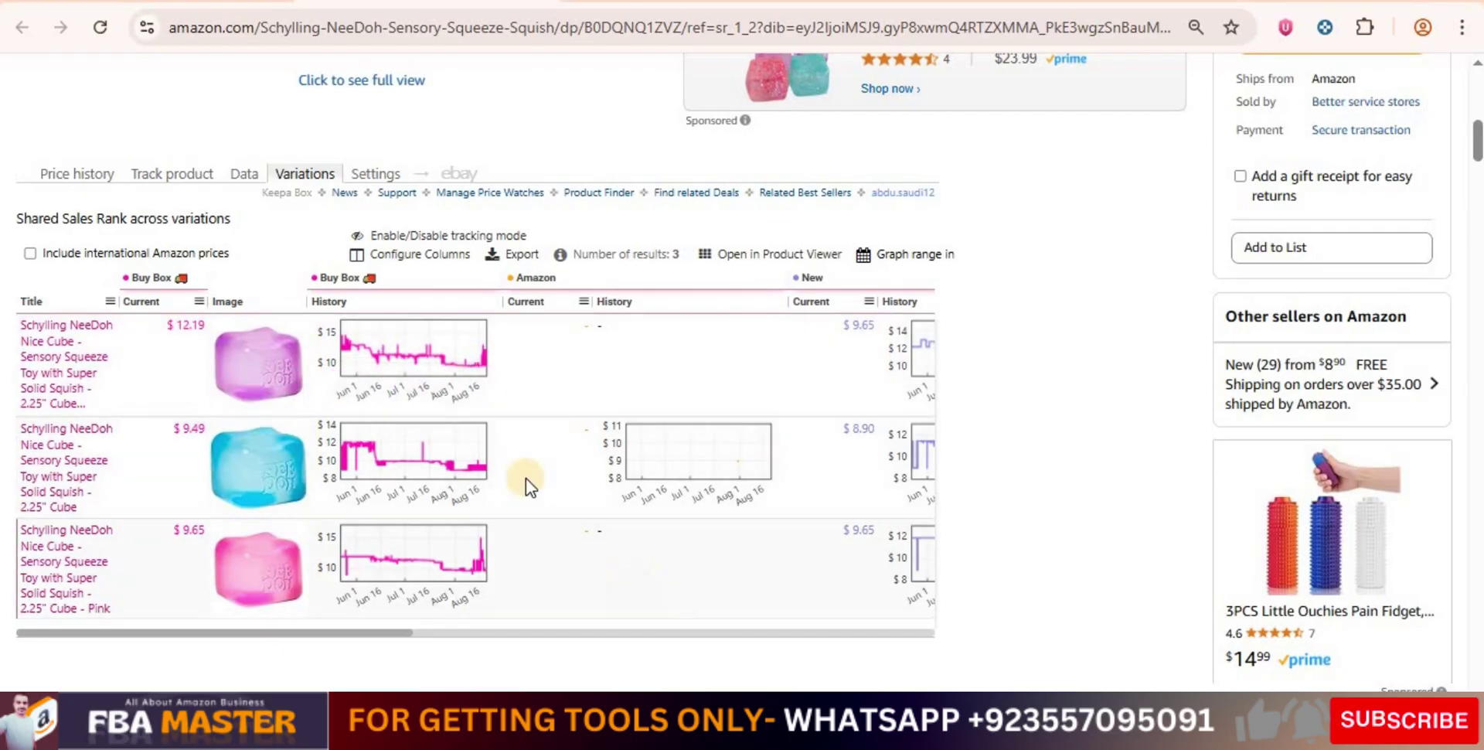
{"action": "left_click_drag", "start_coordinate": [401, 631], "coordinate": [825, 636]}
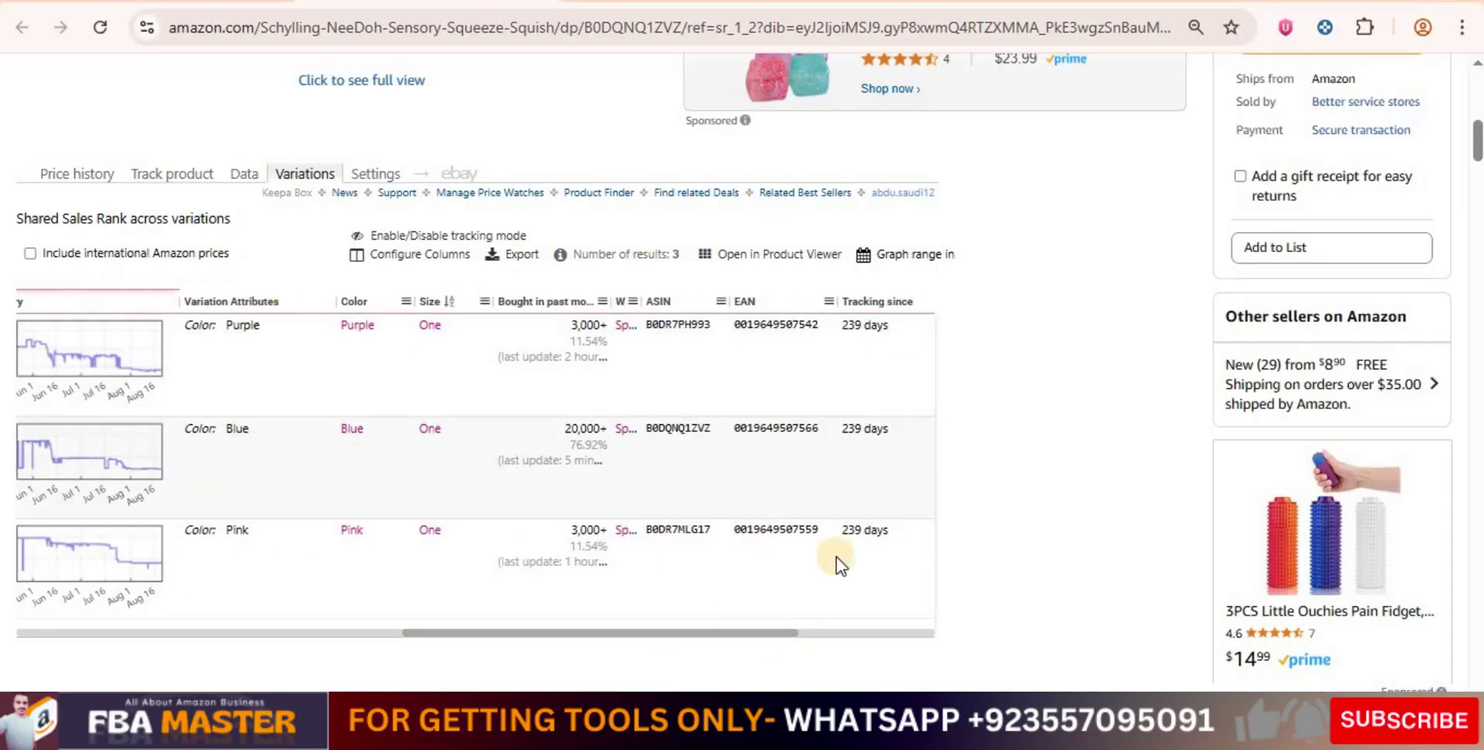
{"action": "left_click_drag", "start_coordinate": [787, 632], "coordinate": [923, 630]}
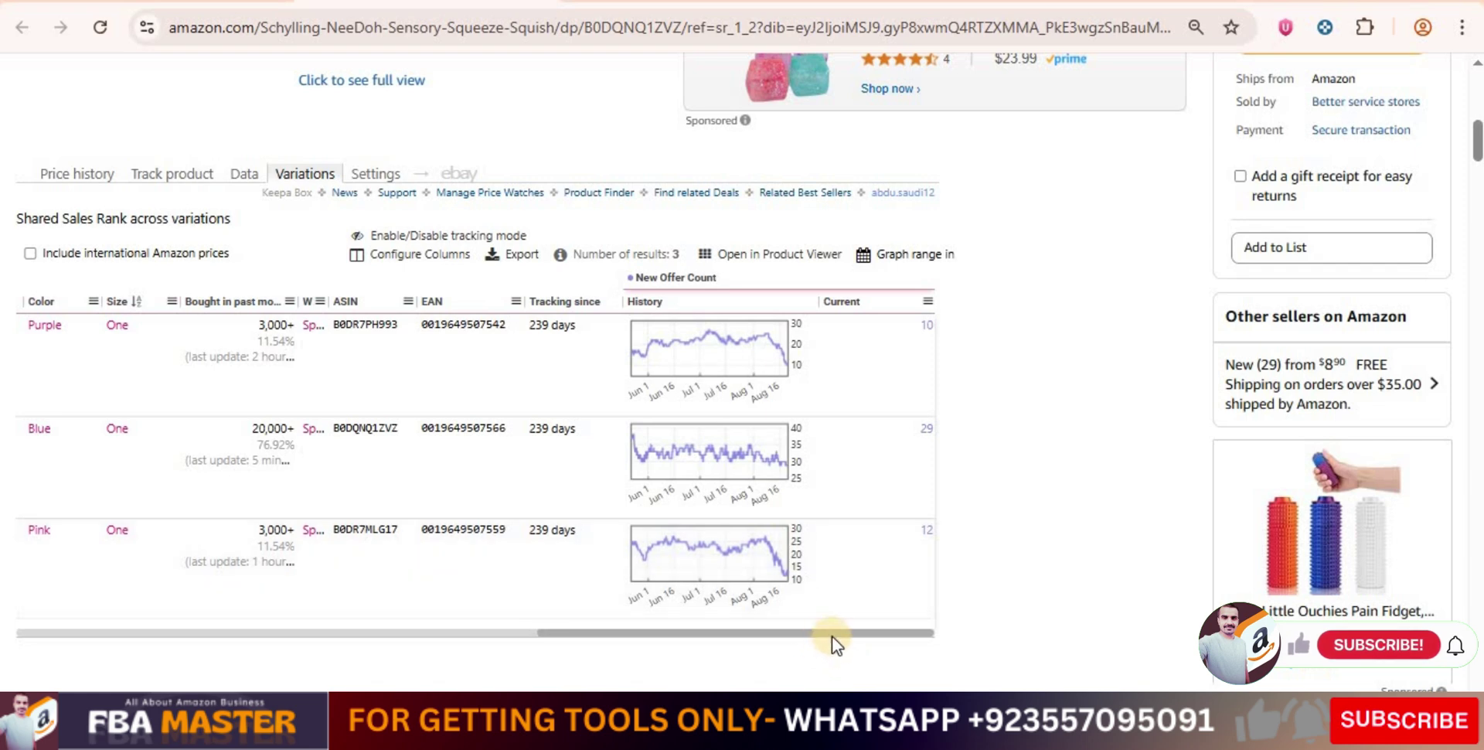
Compare the purple, blue and pink variations' Buy Box price histories, past-month purchases and New Offer Count across the full Variations table
{"action": "left_click_drag", "start_coordinate": [841, 637], "coordinate": [223, 620]}
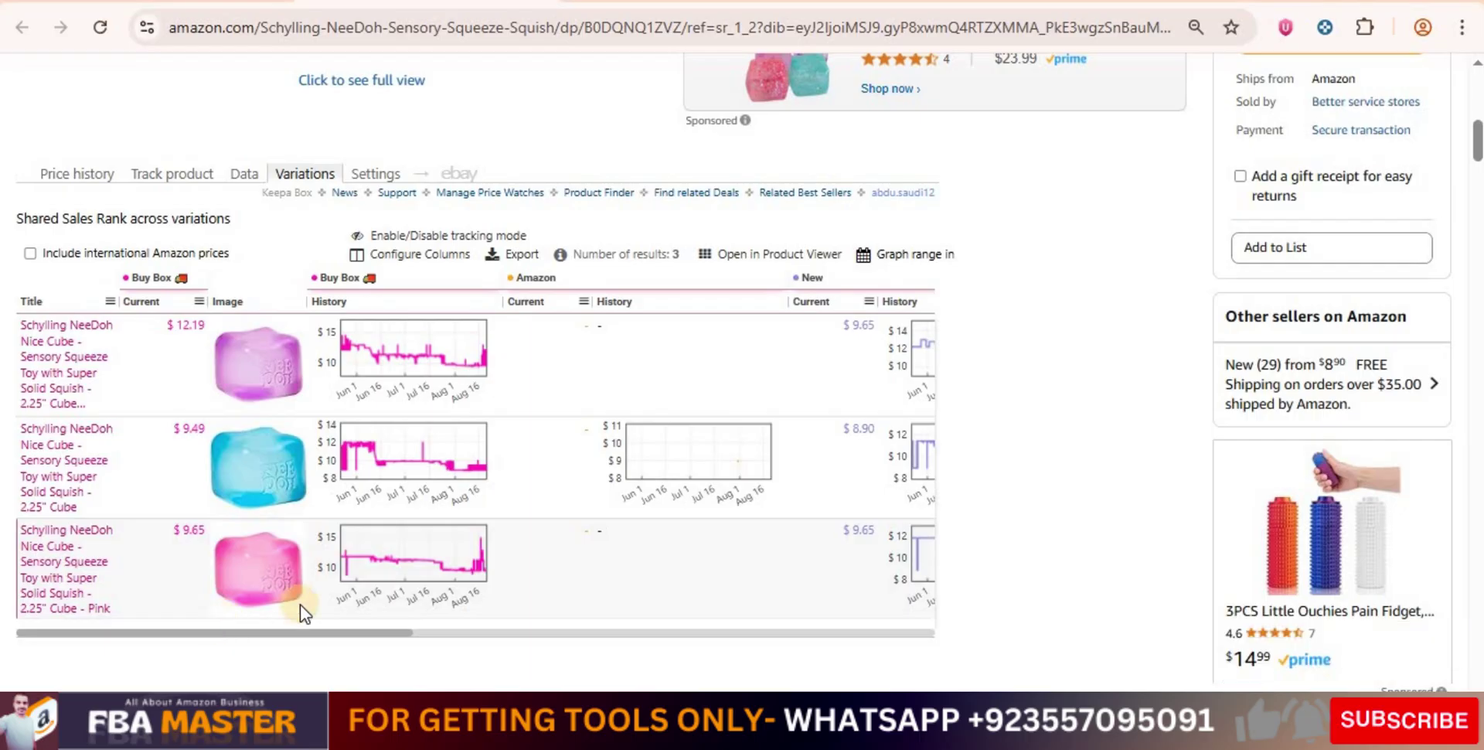
{"action": "left_click_drag", "start_coordinate": [337, 631], "coordinate": [781, 650]}
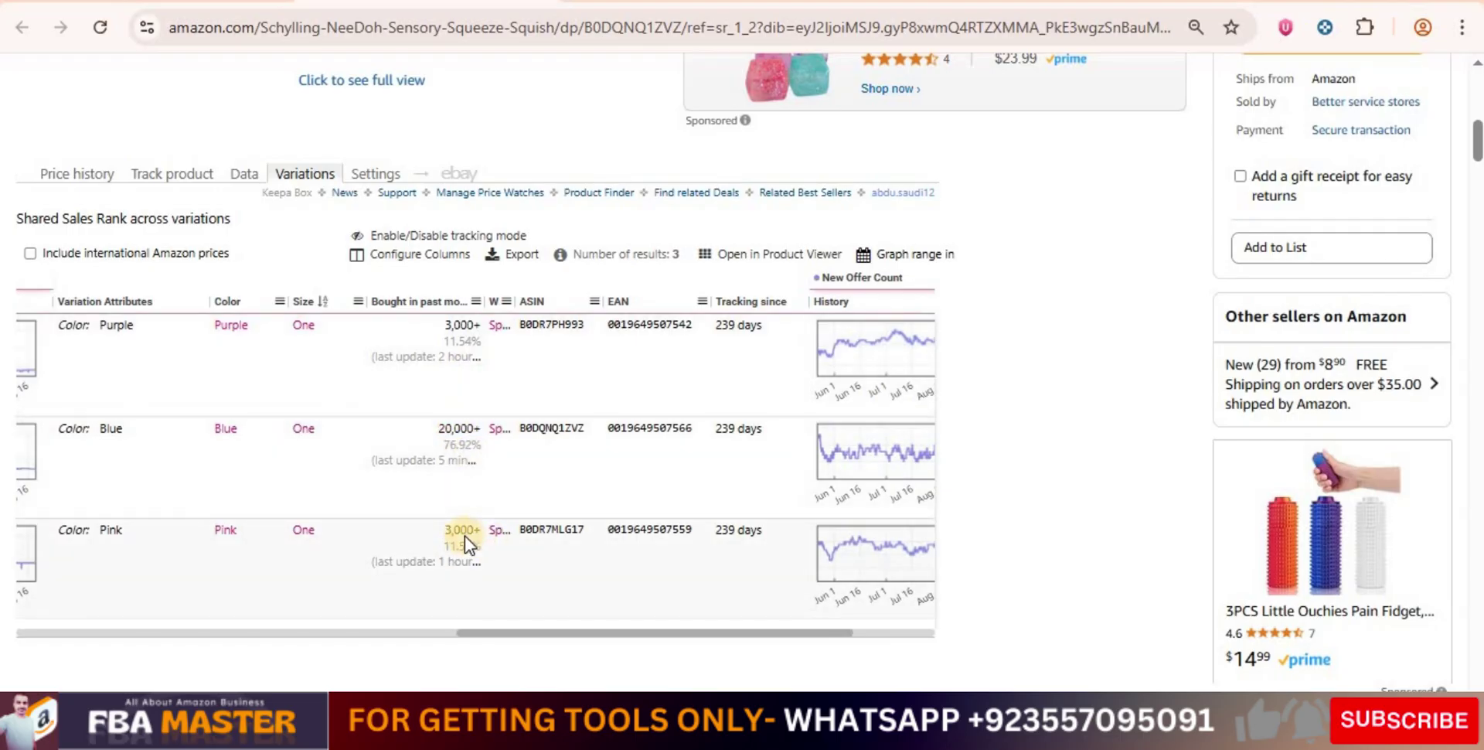
{"action": "left_click_drag", "start_coordinate": [512, 631], "coordinate": [169, 500]}
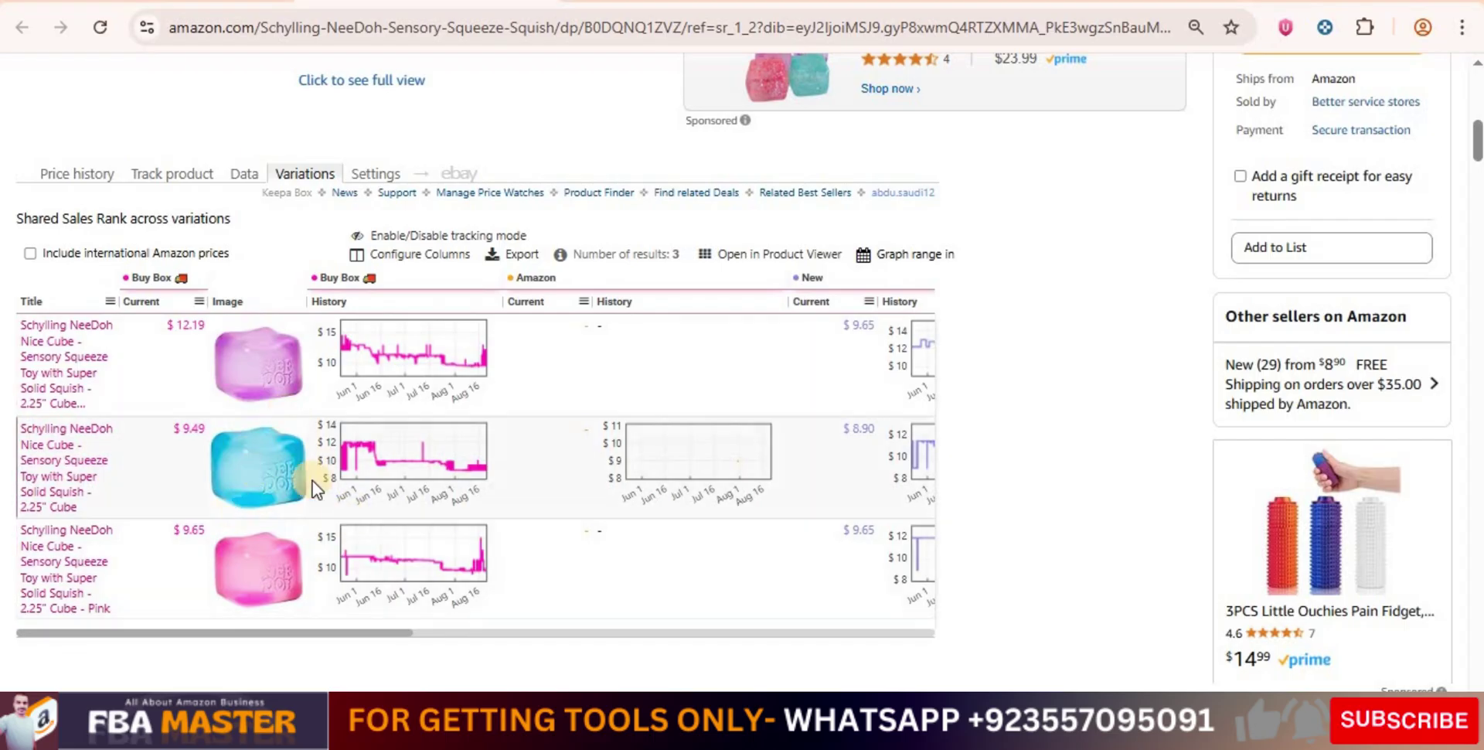
{"action": "left_click", "coordinate": [407, 631]}
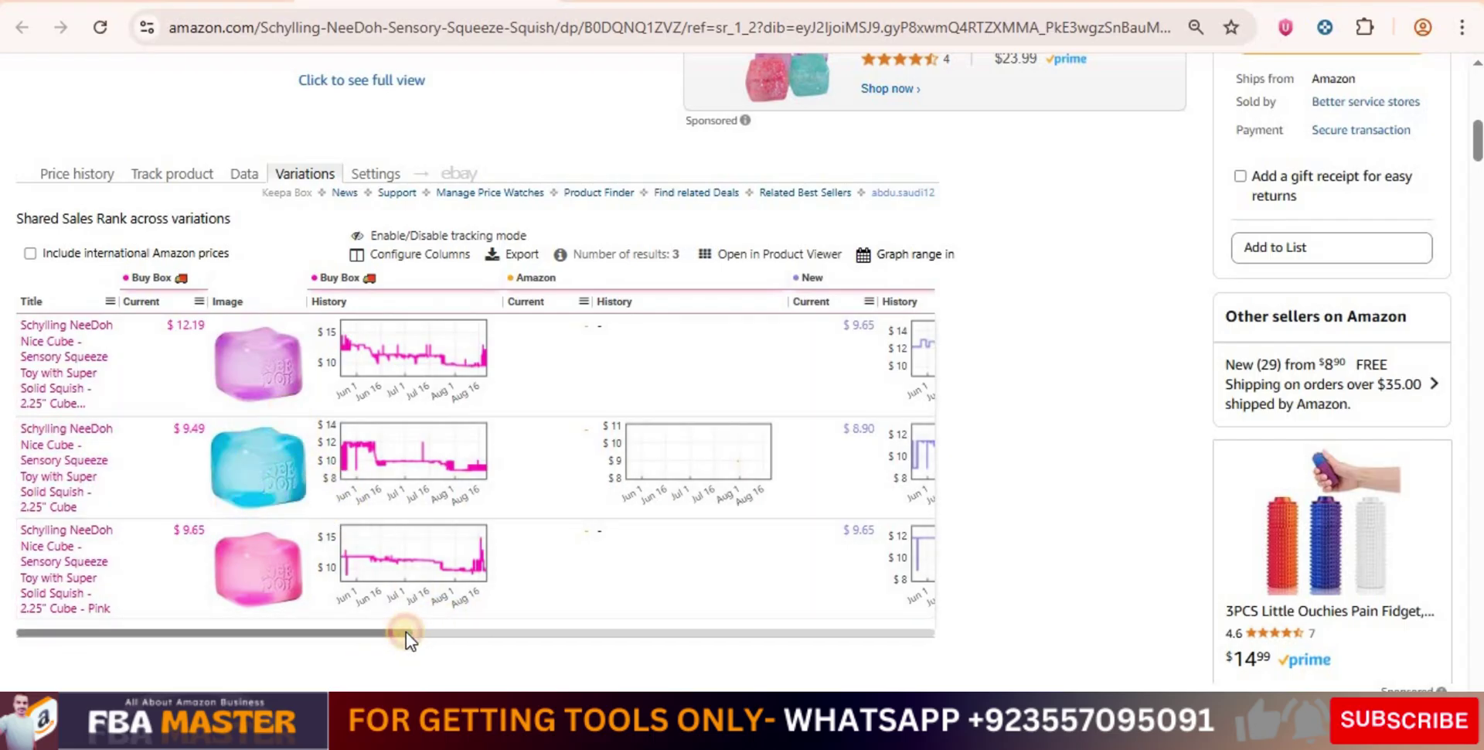
{"action": "left_click_drag", "start_coordinate": [407, 632], "coordinate": [938, 624]}
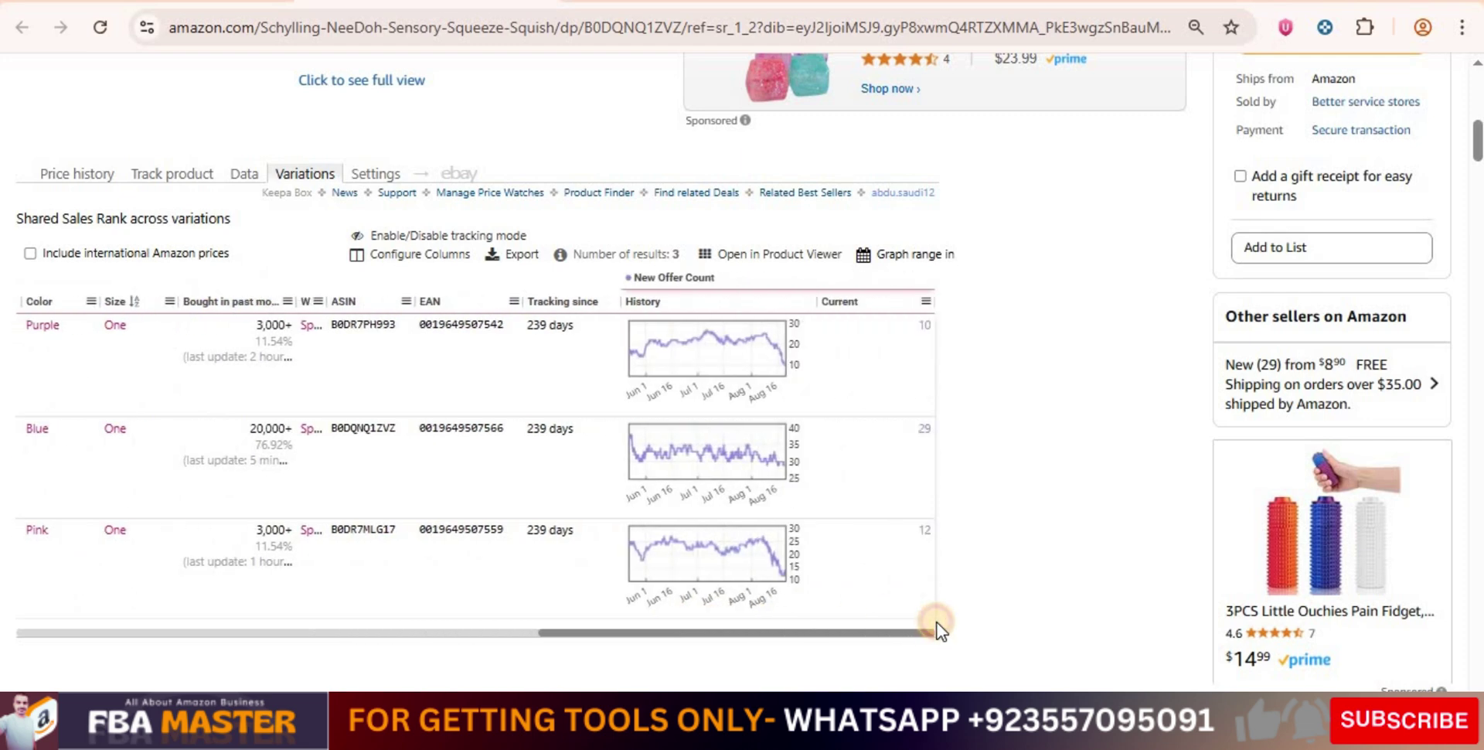
{"action": "left_click_drag", "start_coordinate": [937, 623], "coordinate": [268, 621]}
Show Keepa's Settings and review the chart appearance, tracking, data and add-on options
{"action": "left_click", "coordinate": [380, 174]}
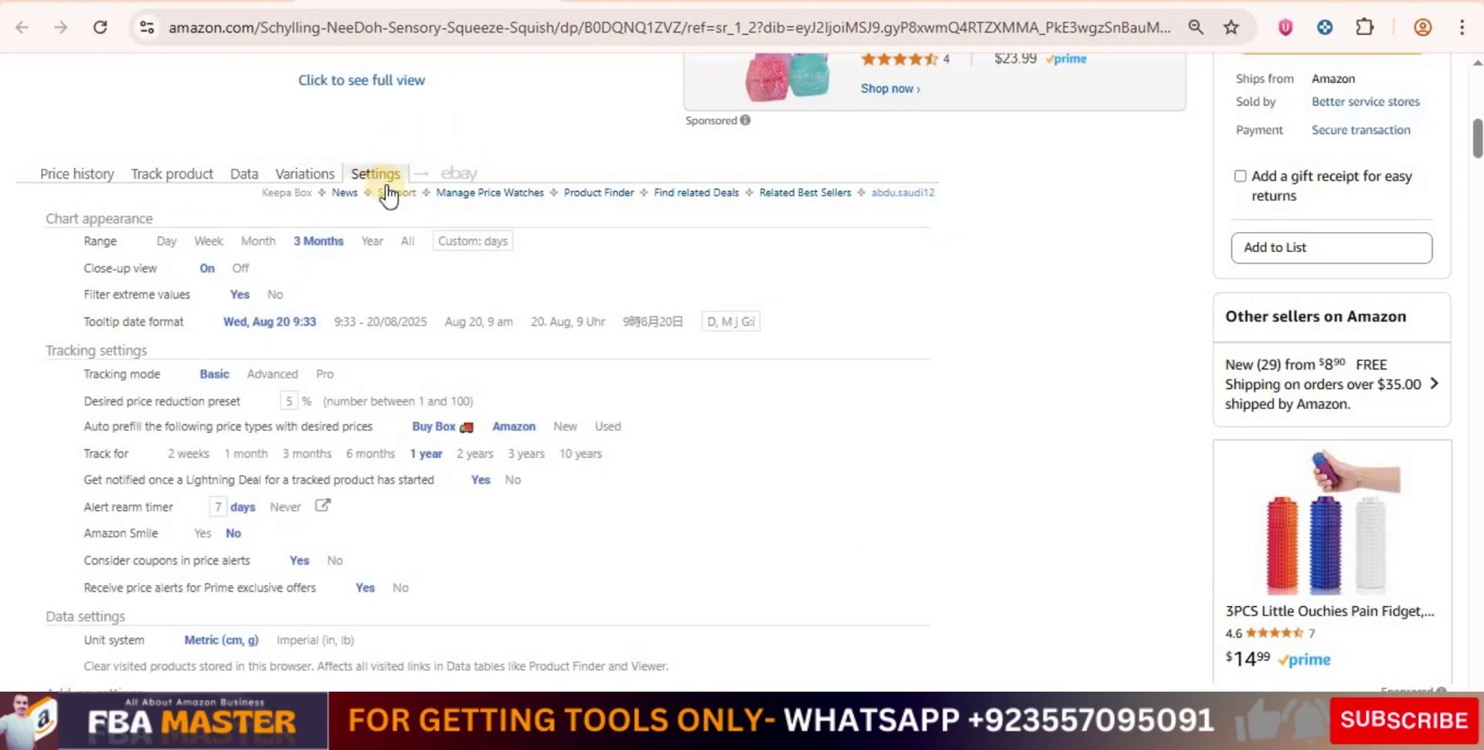
{"action": "scroll", "coordinate": [242, 282], "scroll_direction": "down", "scroll_amount": 2}
{"action": "scroll", "coordinate": [243, 282], "scroll_direction": "down", "scroll_amount": 2}
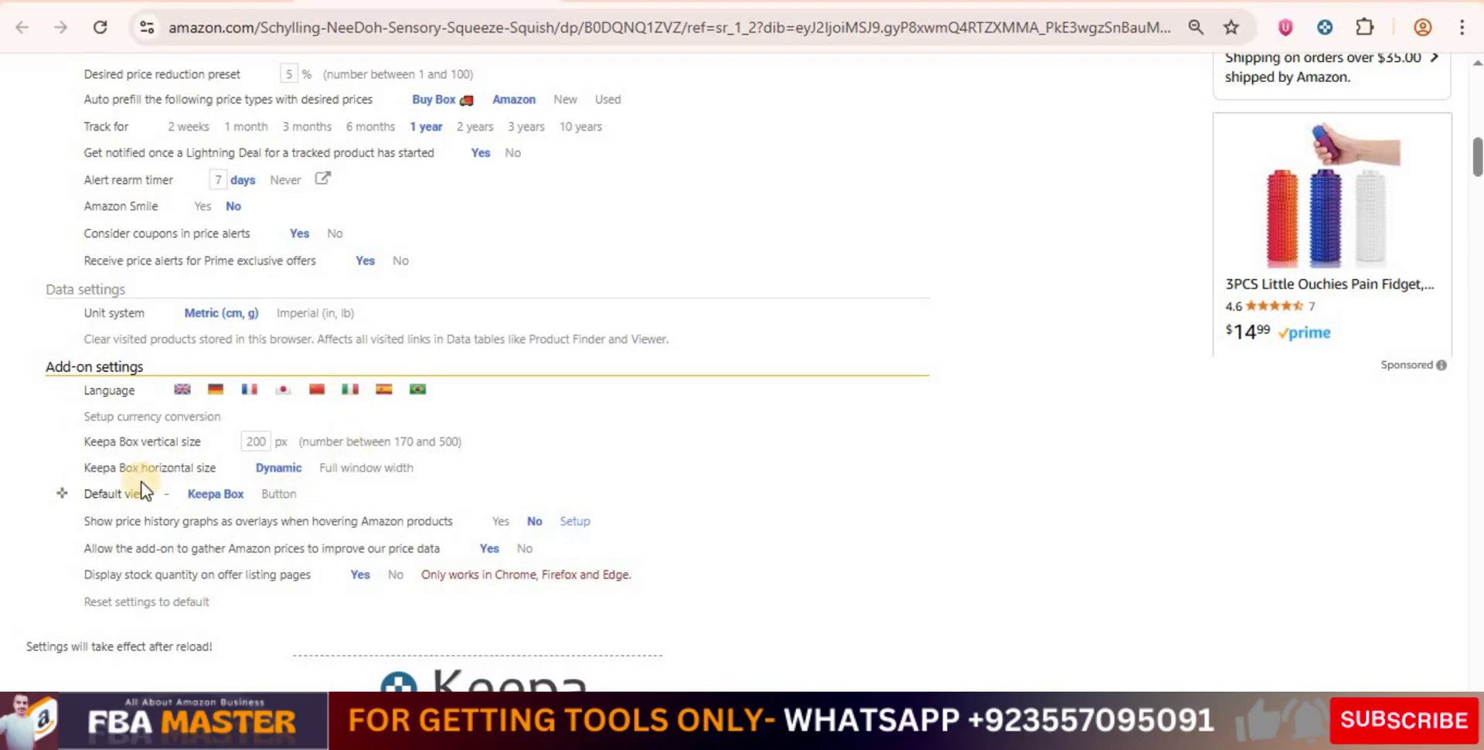
Submit the currency conversion setup with Never convert currency, close it, and return to the start of the product listing
{"action": "left_click", "coordinate": [154, 415]}
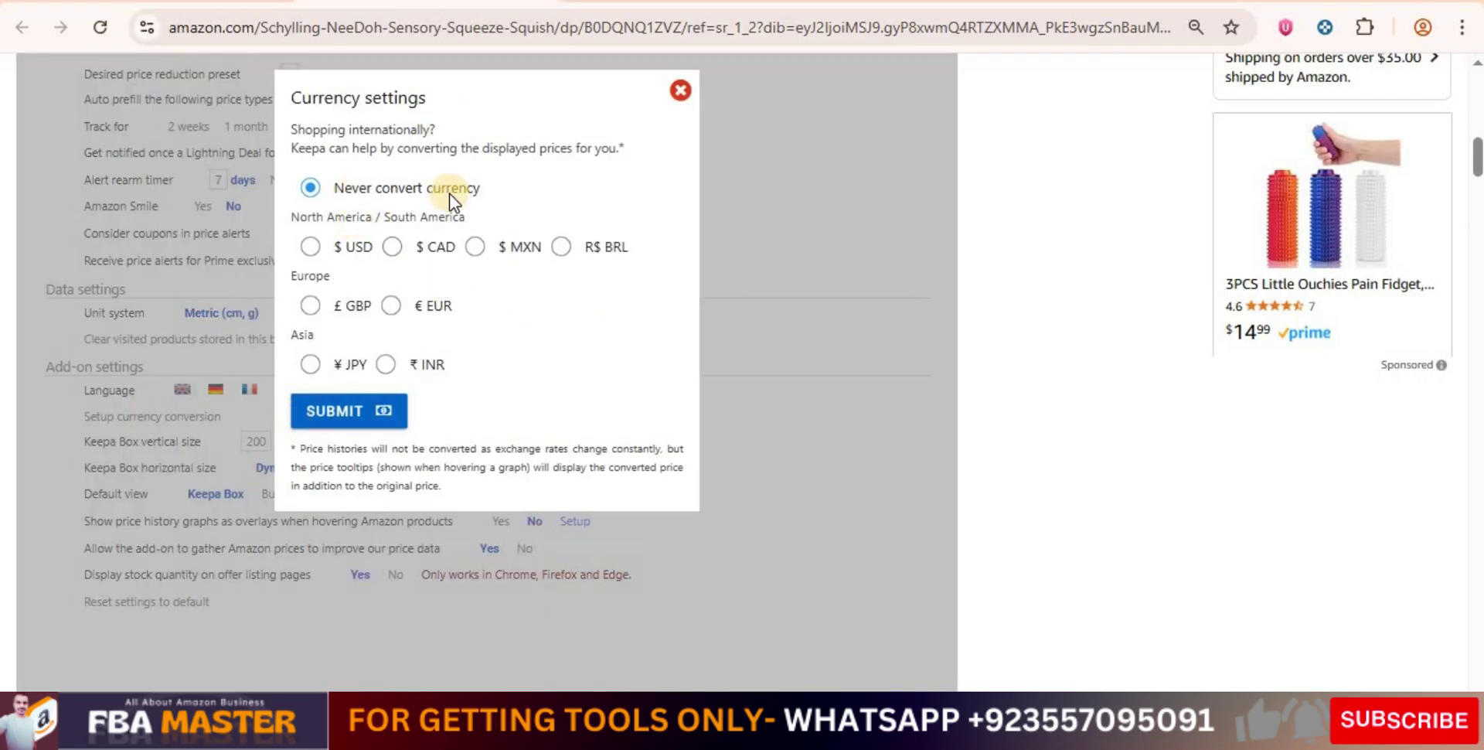
{"action": "left_click", "coordinate": [341, 421]}
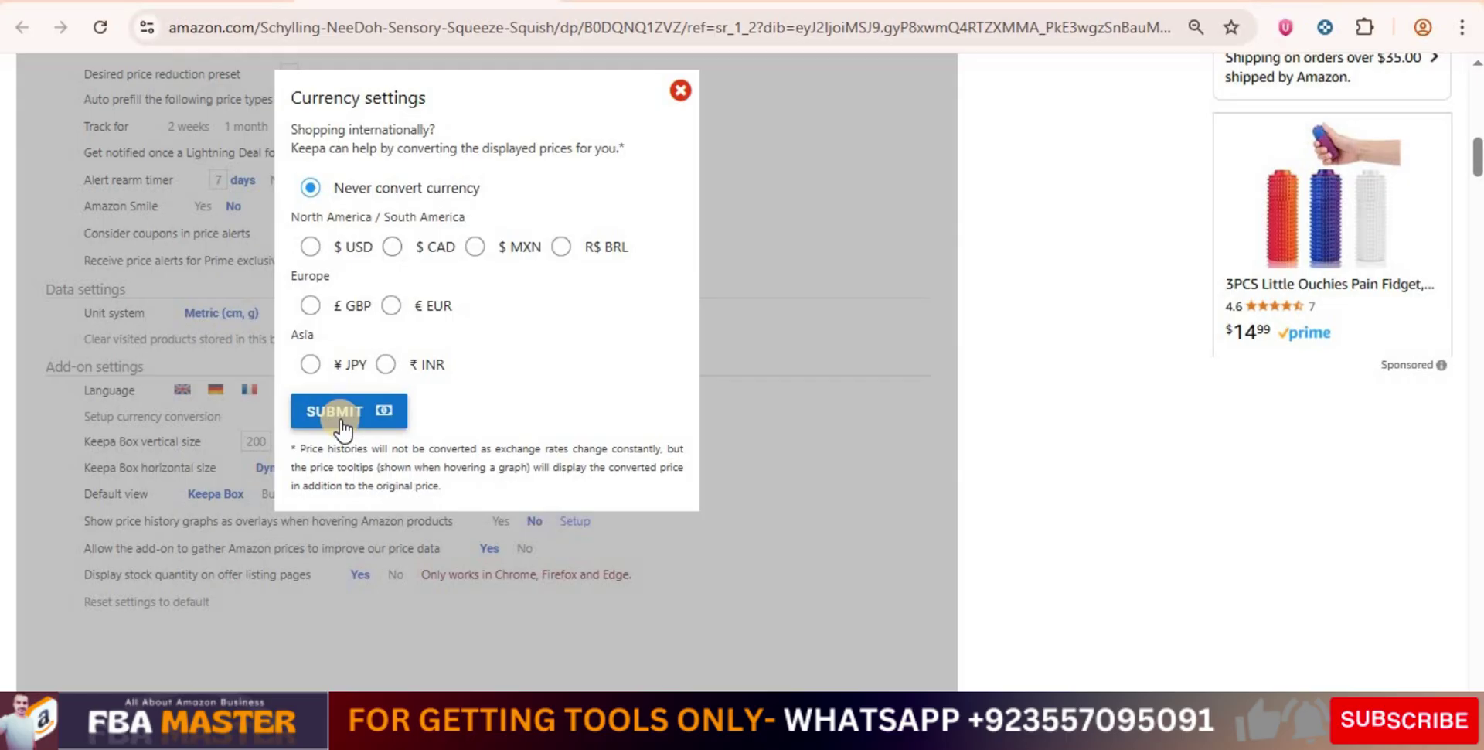
{"action": "left_click", "coordinate": [681, 92]}
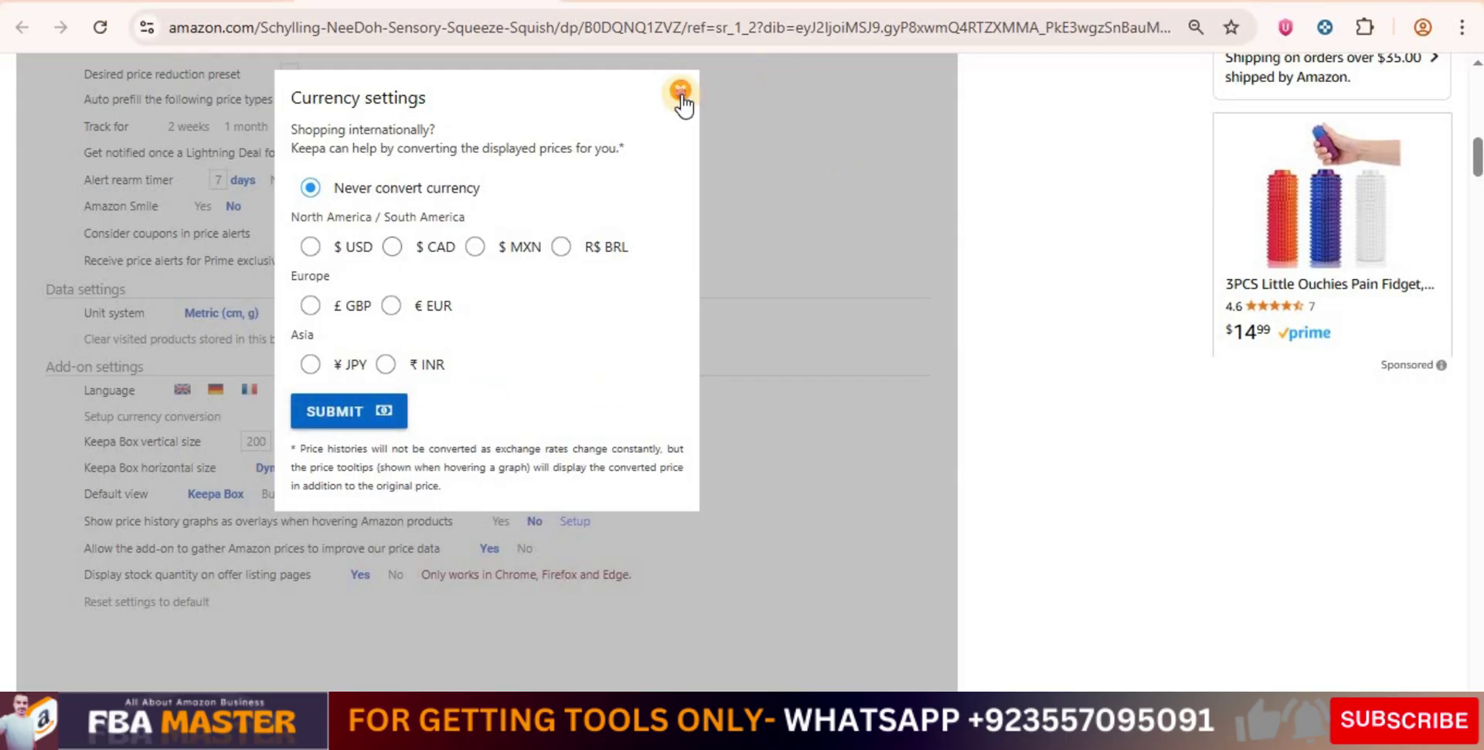
{"action": "scroll", "coordinate": [454, 401], "scroll_direction": "up", "scroll_amount": 4}
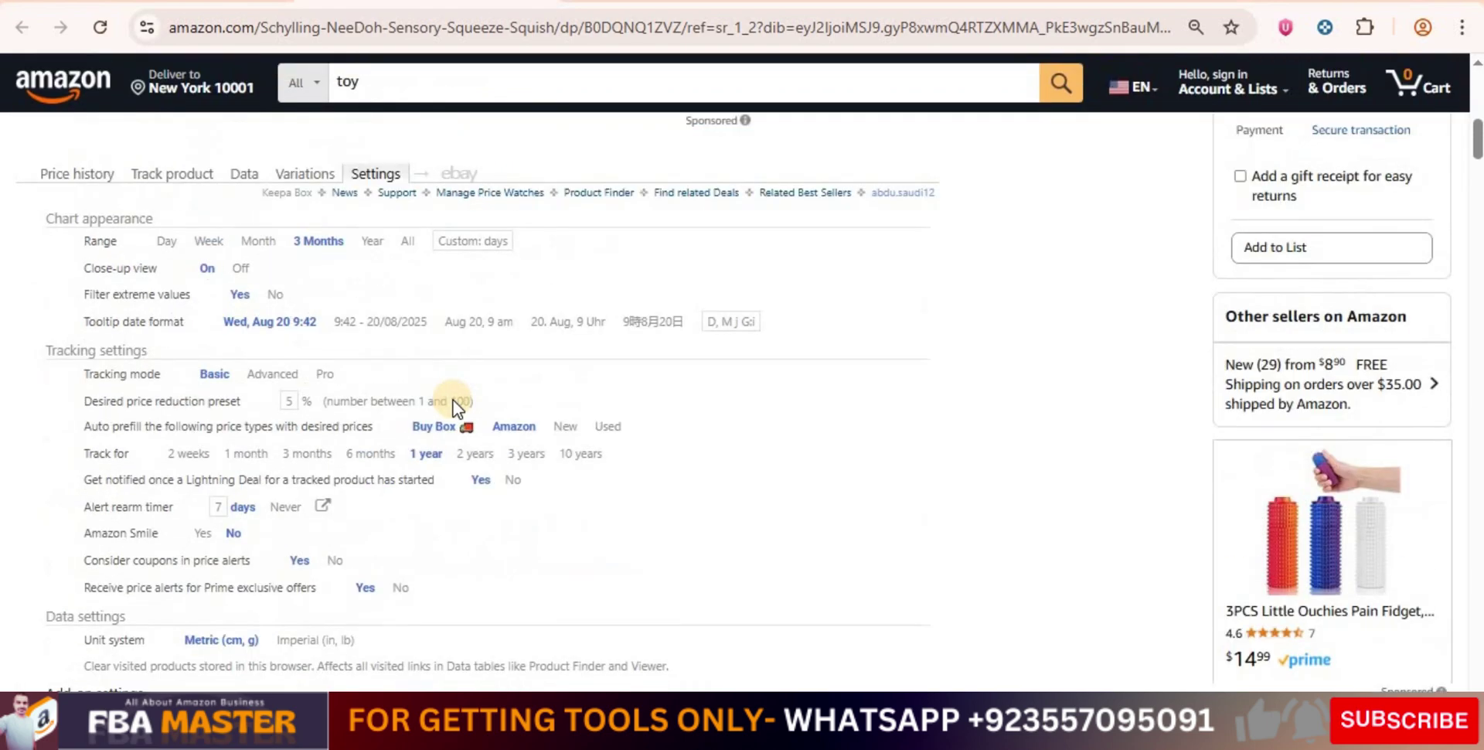
{"action": "scroll", "coordinate": [454, 400], "scroll_direction": "up", "scroll_amount": 10}
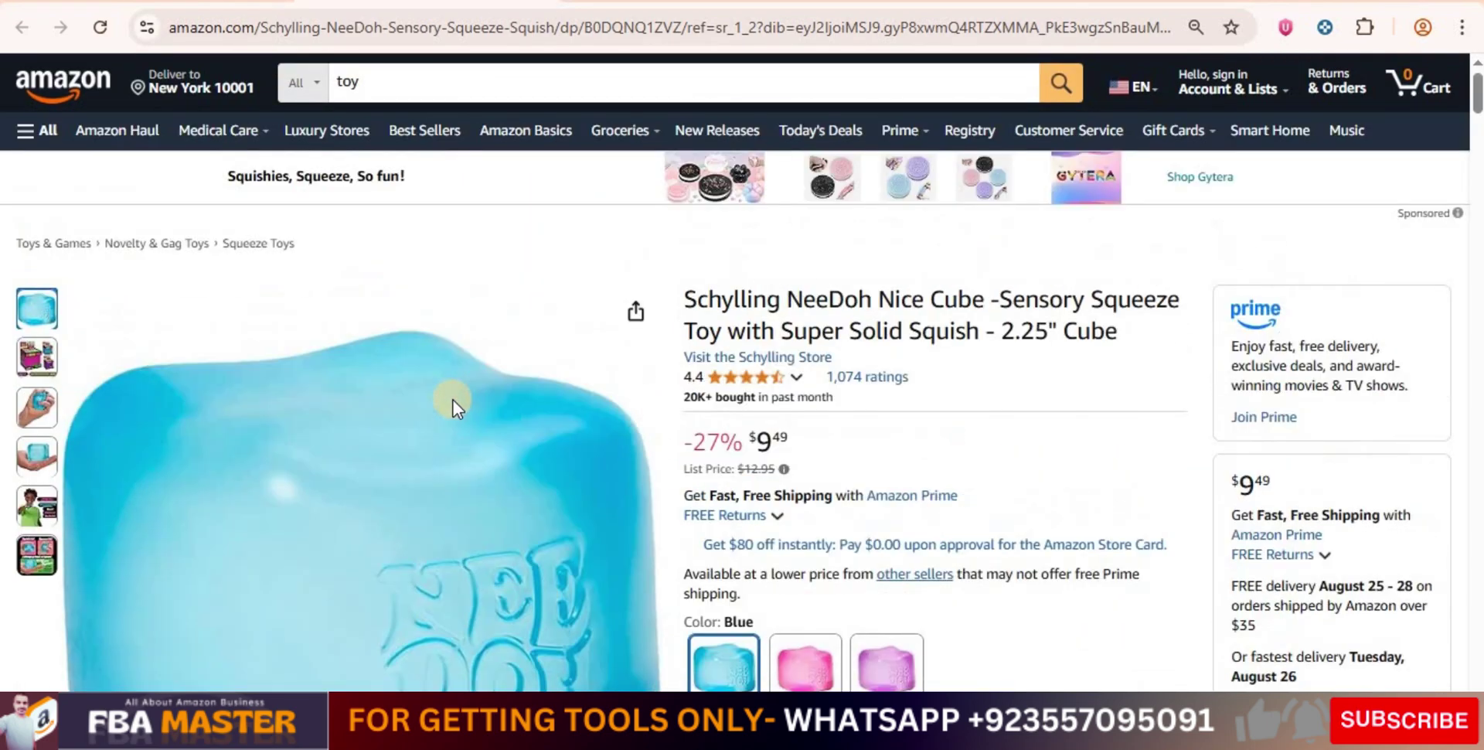